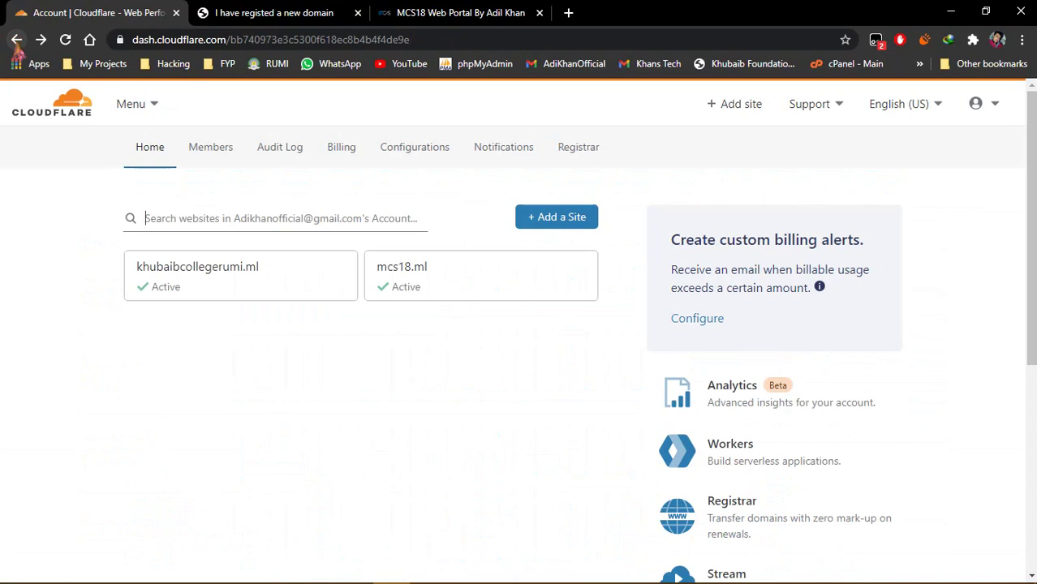
# - Start adding a new site to the Cloudflare account and submit the domain khanstech.ml
pyautogui.click(225, 225)
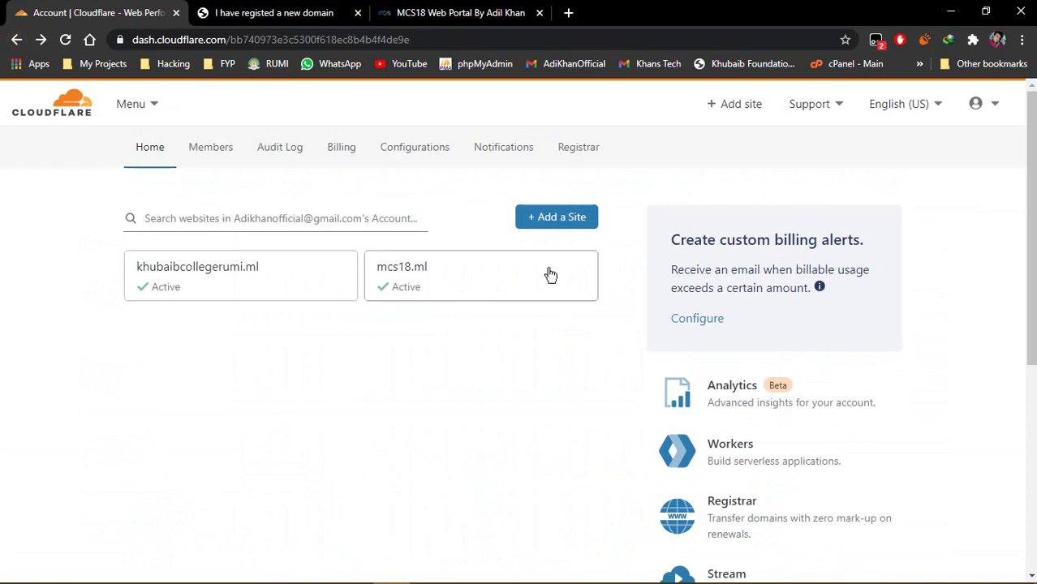
pyautogui.click(553, 221)
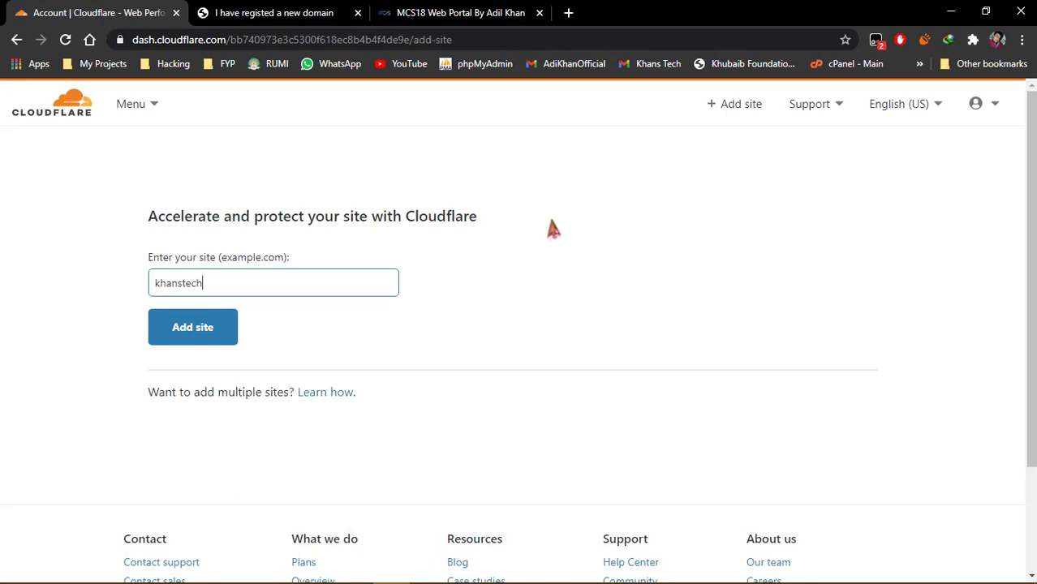
pyautogui.click(214, 335)
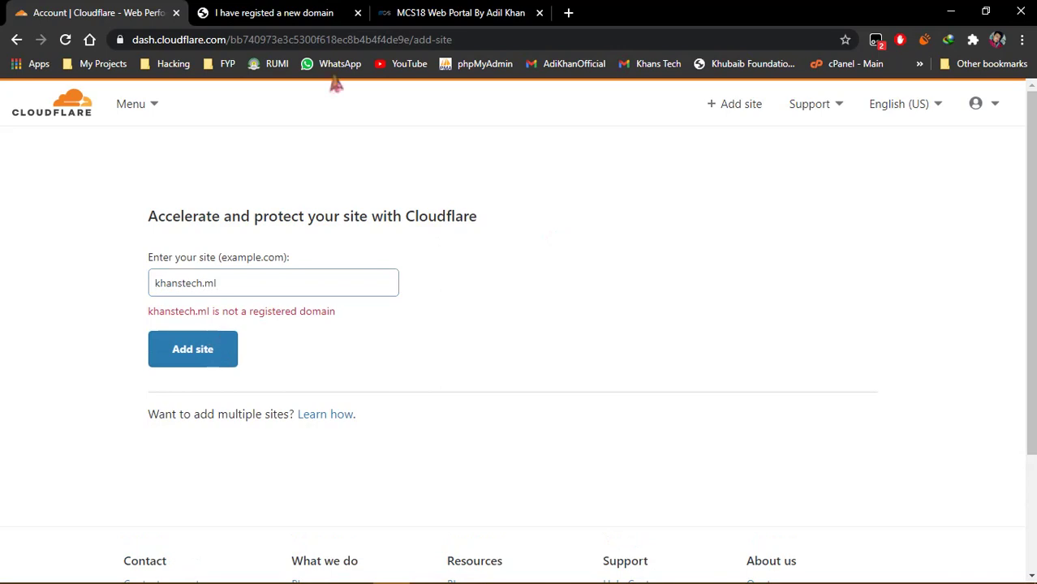
pyautogui.click(235, 12)
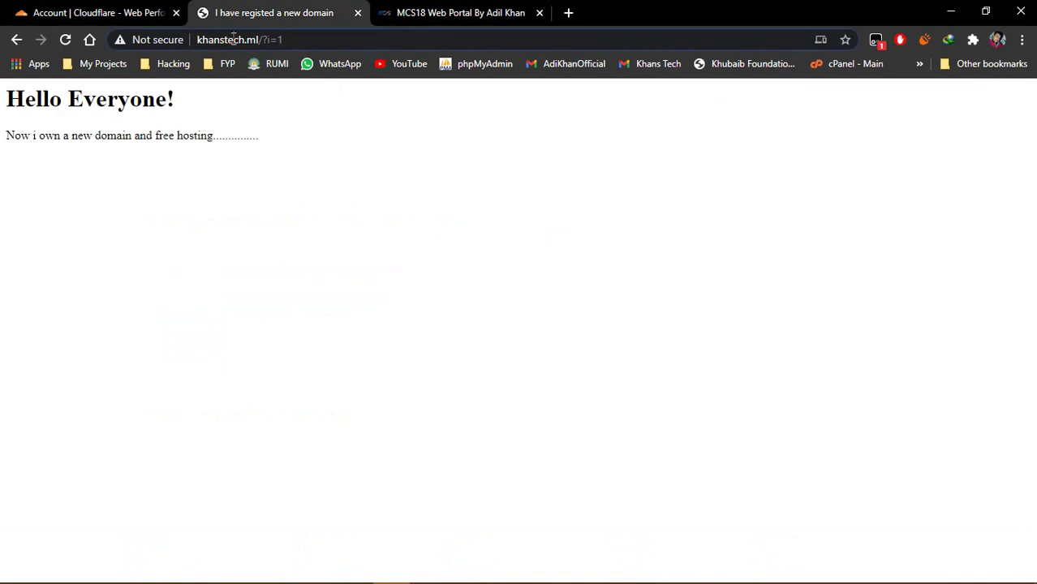
pyautogui.moveTo(258, 38); pyautogui.dragTo(159, 39)
pyautogui.hotkey('ctrl', 'c')
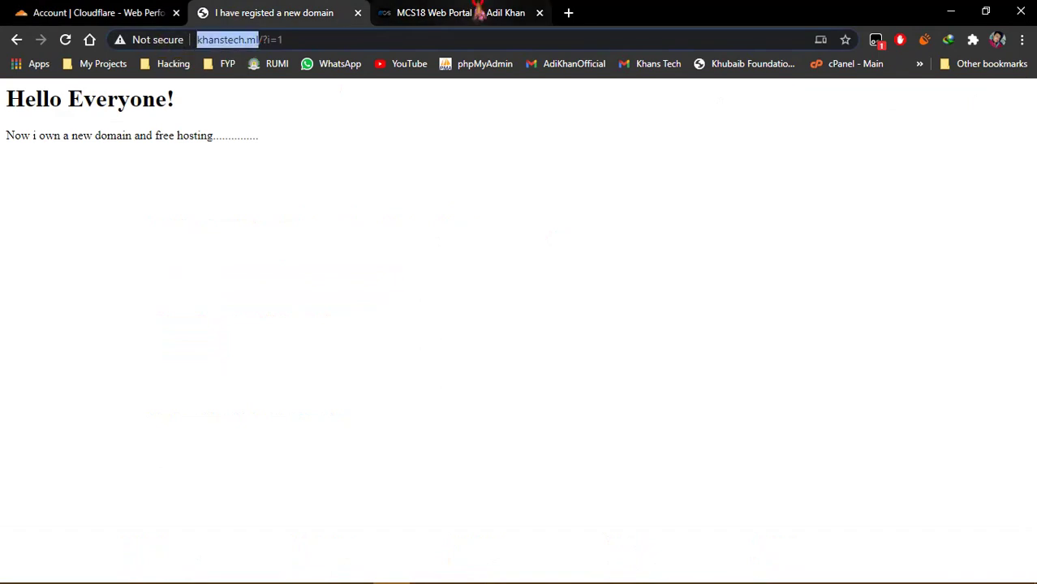
pyautogui.click(477, 12)
pyautogui.click(325, 12)
pyautogui.click(166, 14)
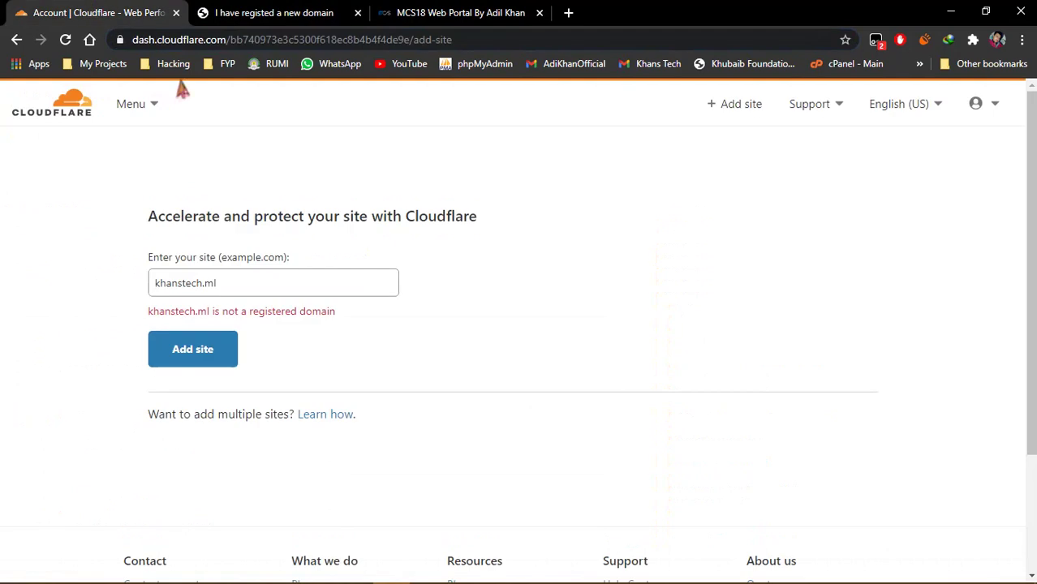
pyautogui.click(273, 276)
pyautogui.hotkey('ctrl', 'a')
pyautogui.hotkey('ctrl', 'v')
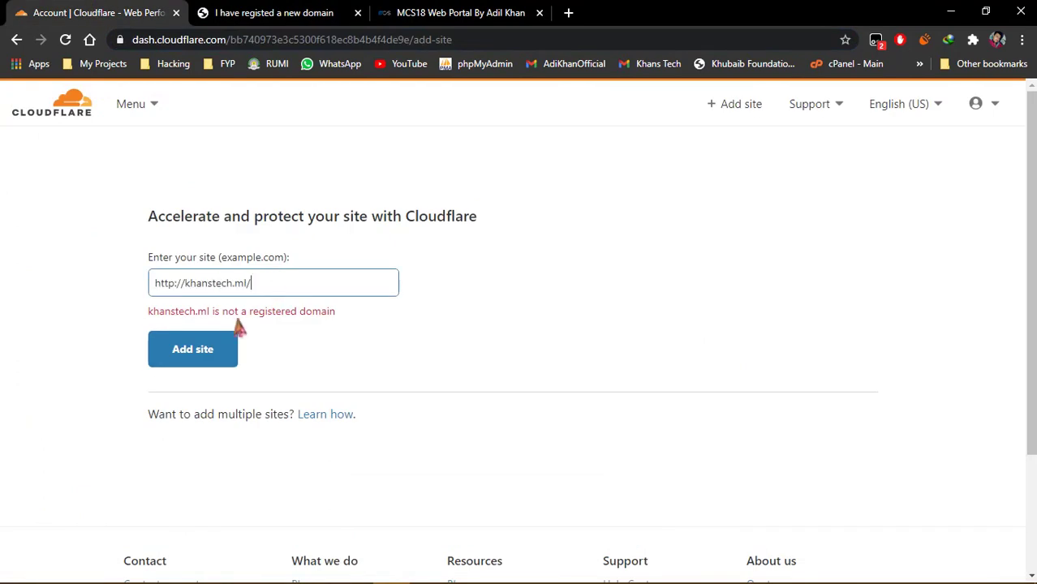
pyautogui.click(221, 339)
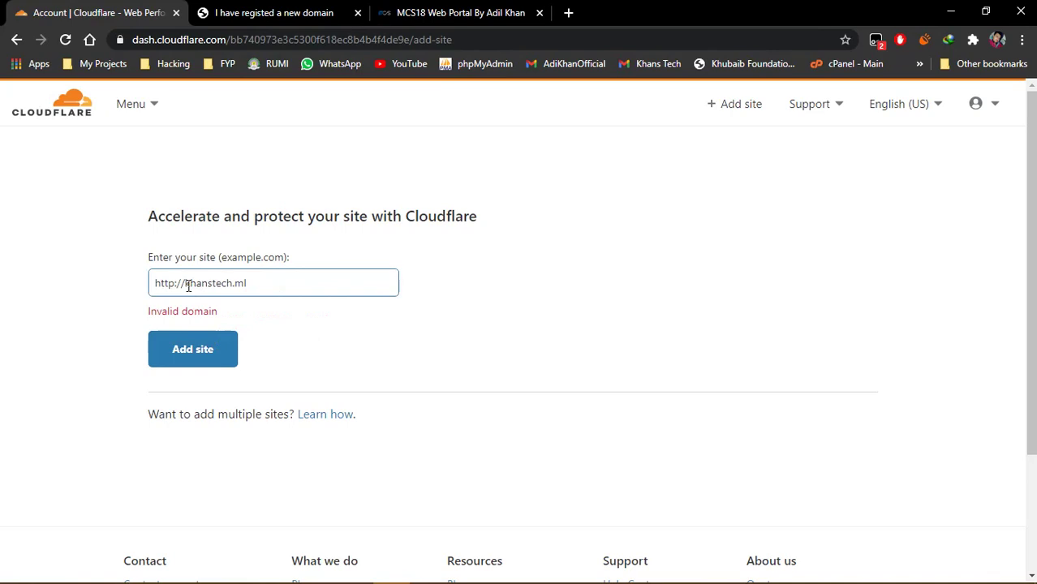
pyautogui.moveTo(185, 283); pyautogui.dragTo(51, 287)
pyautogui.press('BackSpace')
pyautogui.click(194, 357)
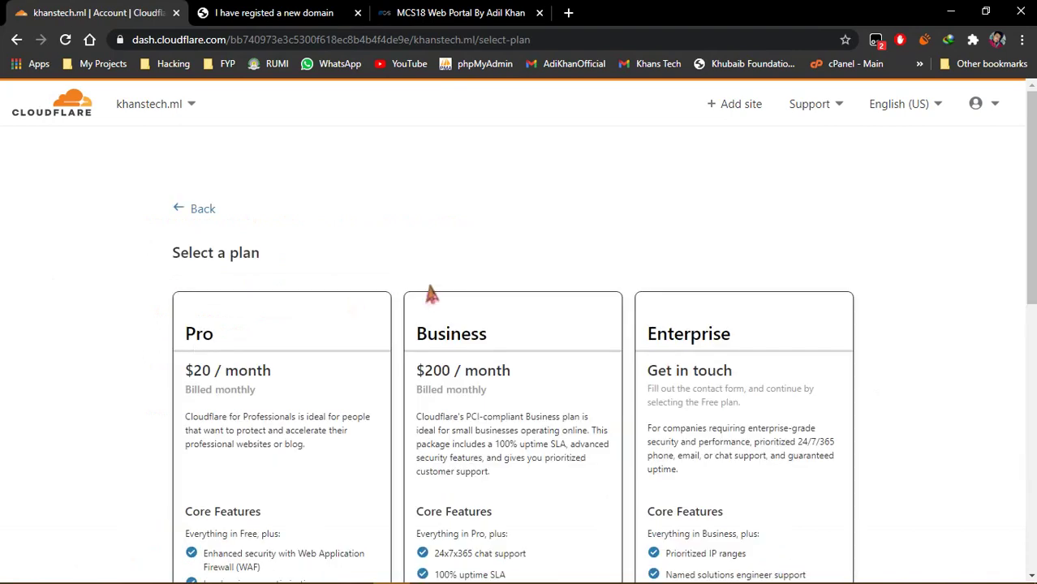
# - Choose the Free $0 / month plan for khanstech.ml and continue
pyautogui.scroll(-5, 430, 294)
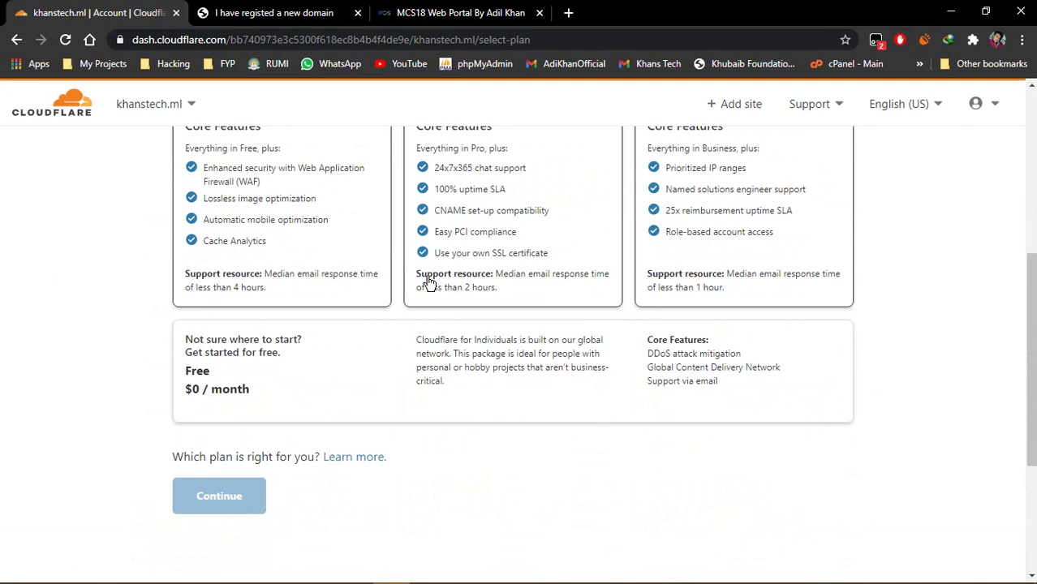
pyautogui.scroll(5, 429, 282)
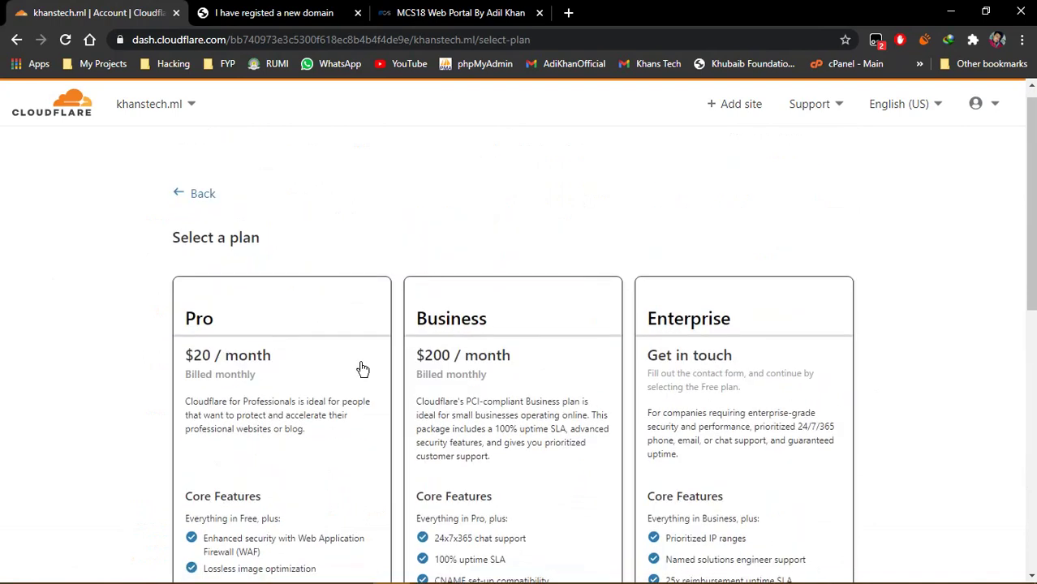
pyautogui.scroll(-5, 541, 327)
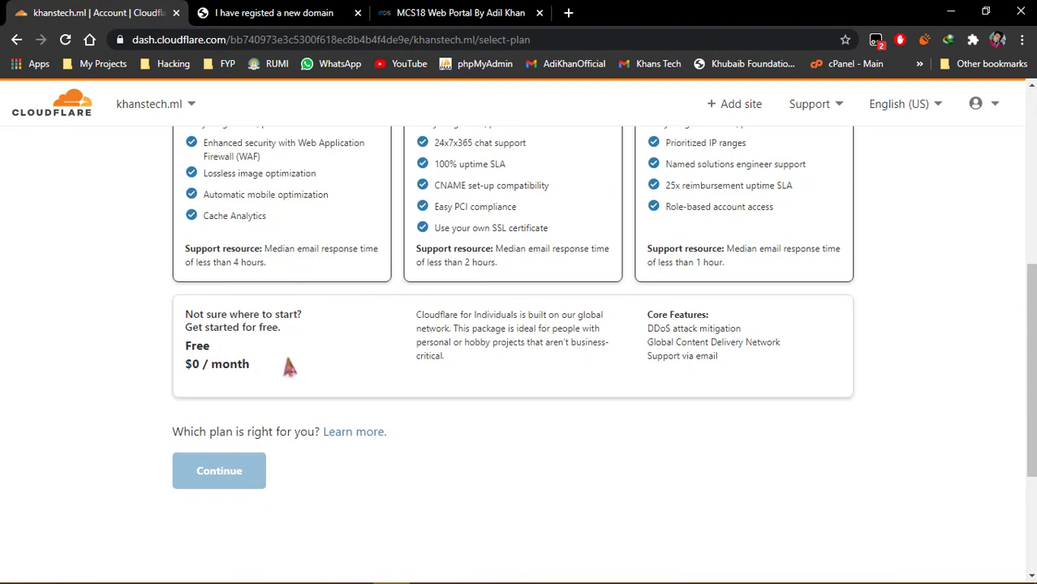
pyautogui.click(217, 357)
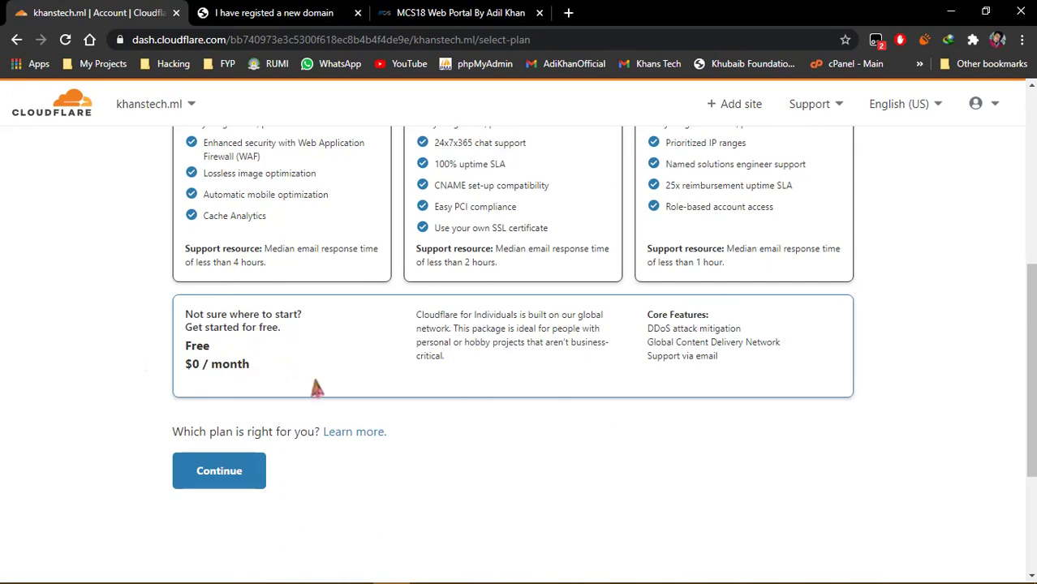
pyautogui.click(212, 479)
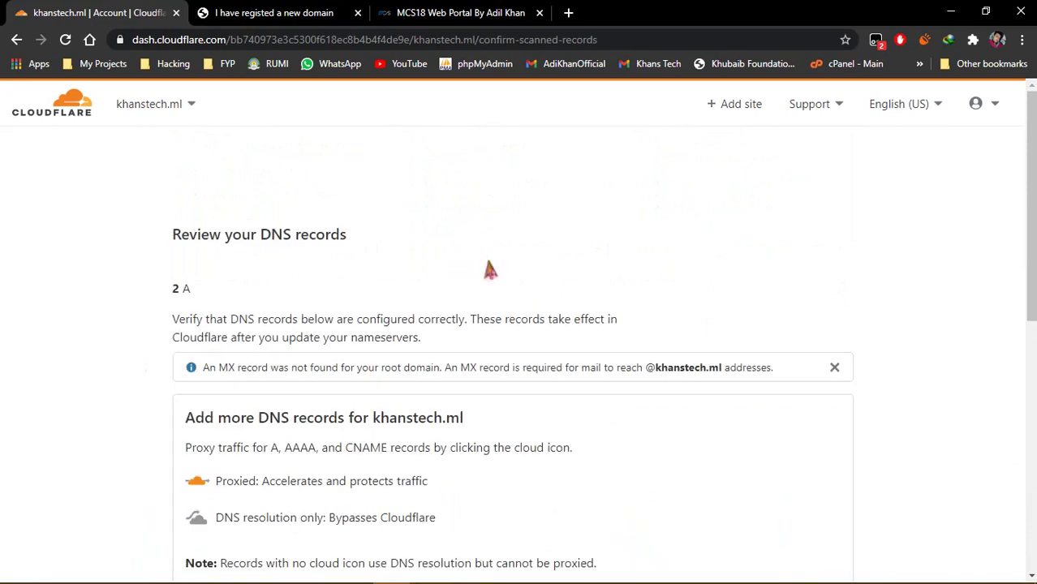
# - Review the scanned DNS records for khanstech.ml and continue to the nameserver instructions
pyautogui.scroll(-3, 490, 270)
pyautogui.scroll(-2, 490, 270)
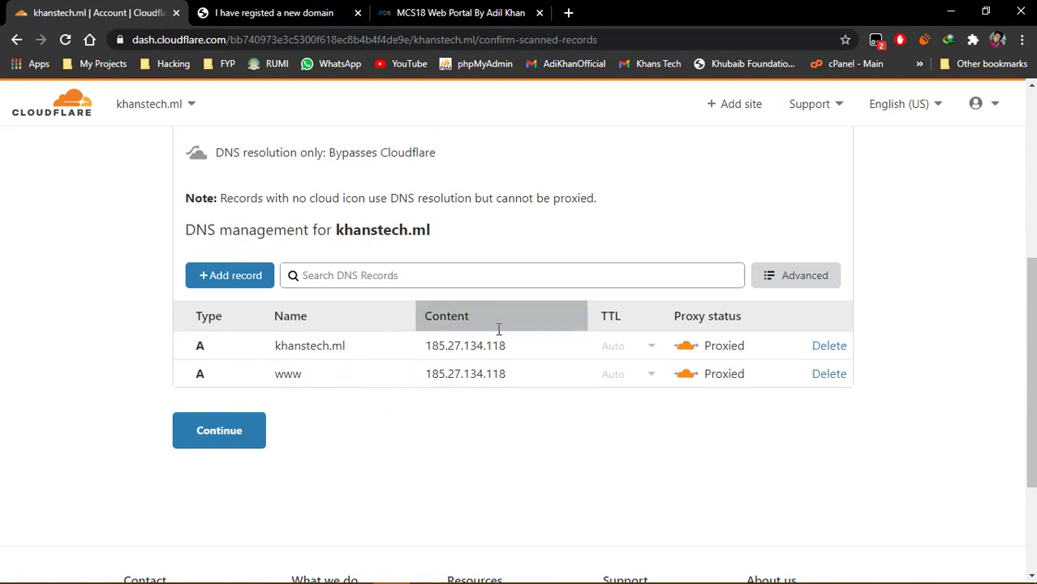
pyautogui.click(243, 432)
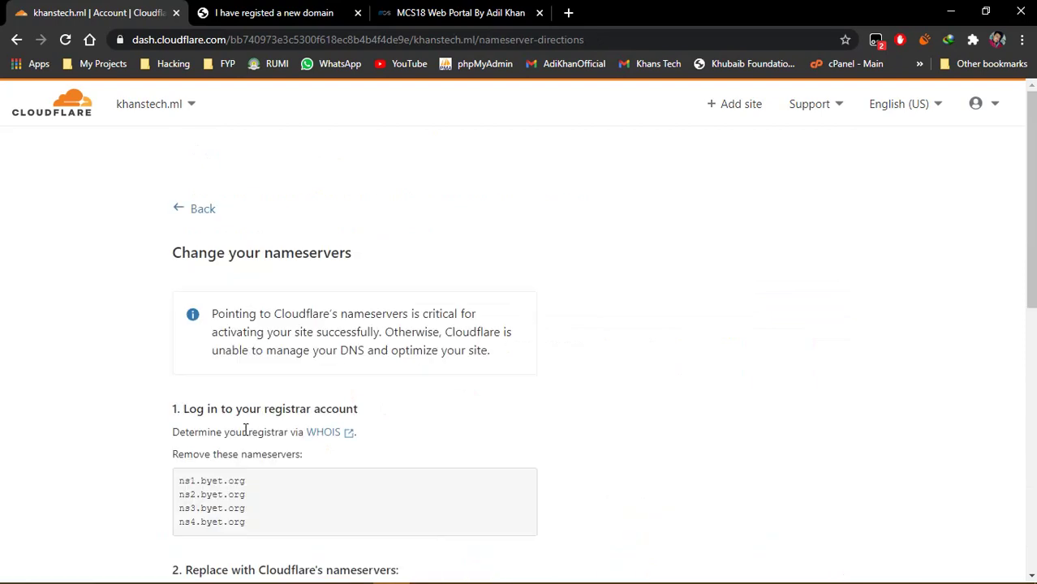
# - Examine which existing nameservers must be removed and which Cloudflare nameservers replace them
pyautogui.scroll(-1, 245, 430)
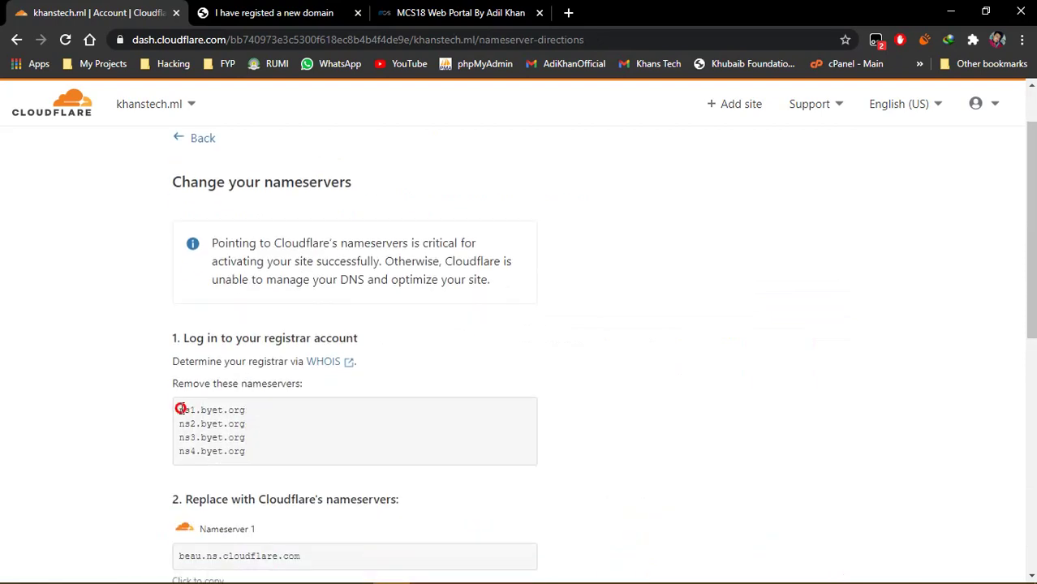
pyautogui.moveTo(179, 410); pyautogui.dragTo(248, 412)
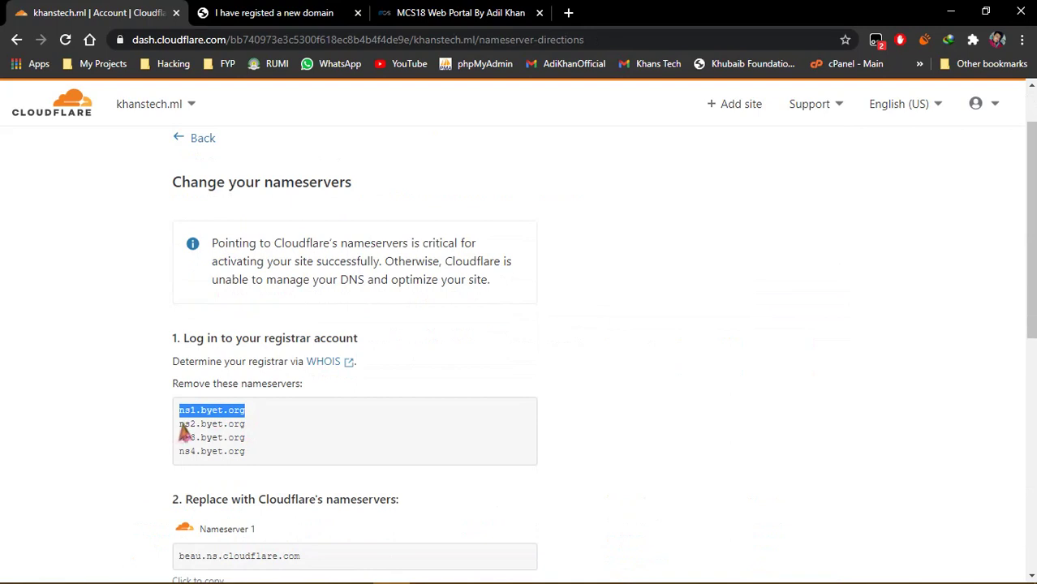
pyautogui.moveTo(180, 424); pyautogui.dragTo(251, 423)
pyautogui.click(250, 423)
pyautogui.scroll(-3, 251, 421)
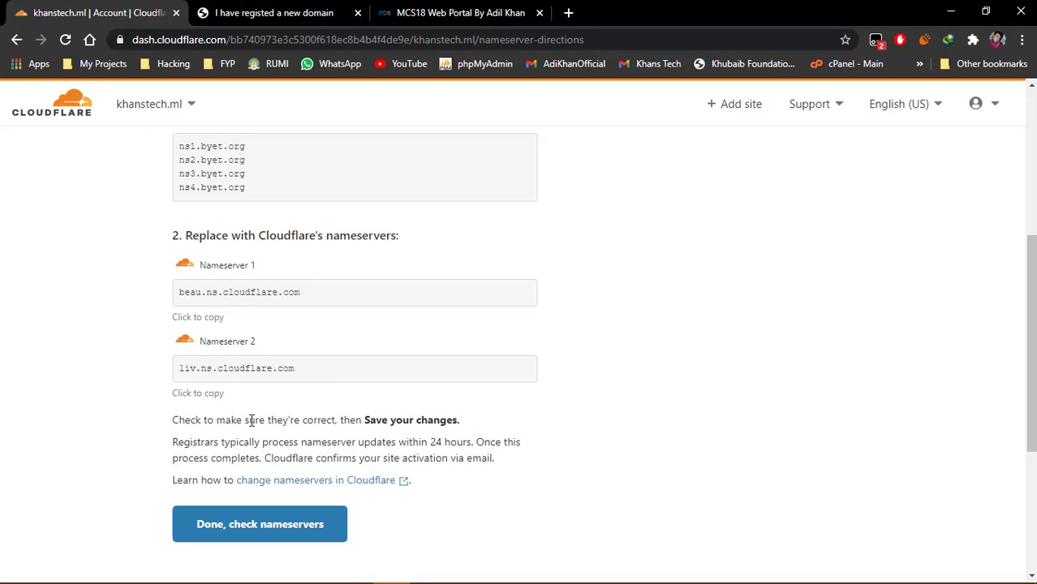
pyautogui.scroll(2, 252, 420)
pyautogui.moveTo(179, 310); pyautogui.dragTo(256, 317)
pyautogui.click(256, 317)
pyautogui.scroll(-2, 255, 313)
pyautogui.moveTo(182, 301); pyautogui.dragTo(299, 301)
pyautogui.click(298, 304)
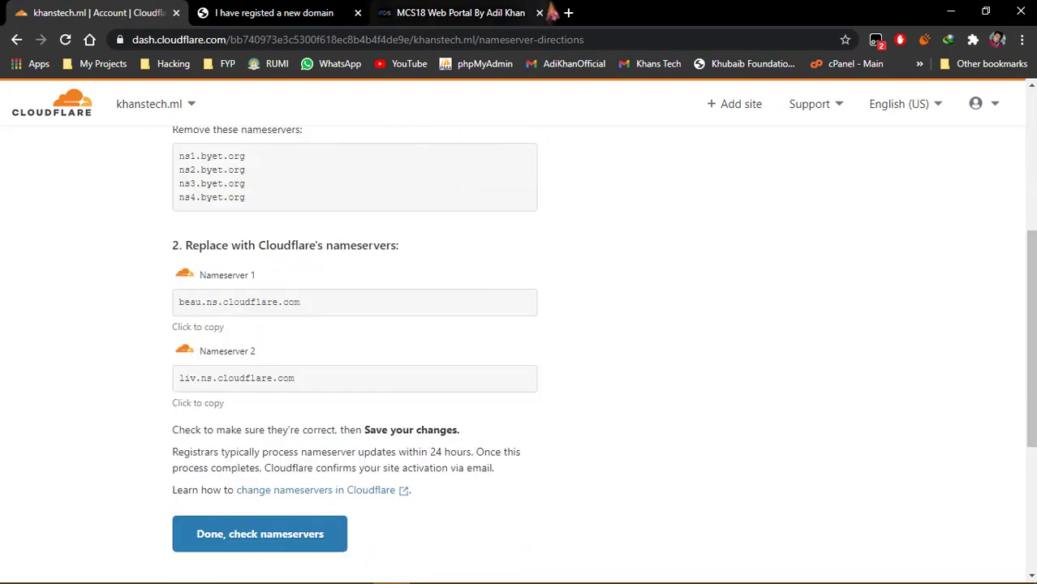
# - Open freenom.com in a new browser tab and sign in with the saved account credentials, with Remember Me enabled
pyautogui.click(568, 13)
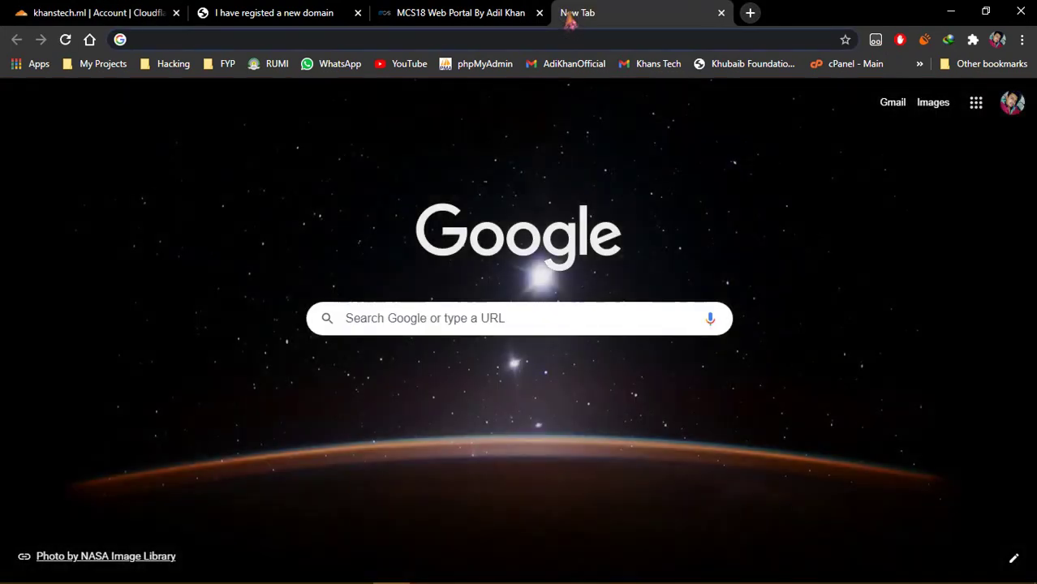
pyautogui.write('free')
pyautogui.press('Return')
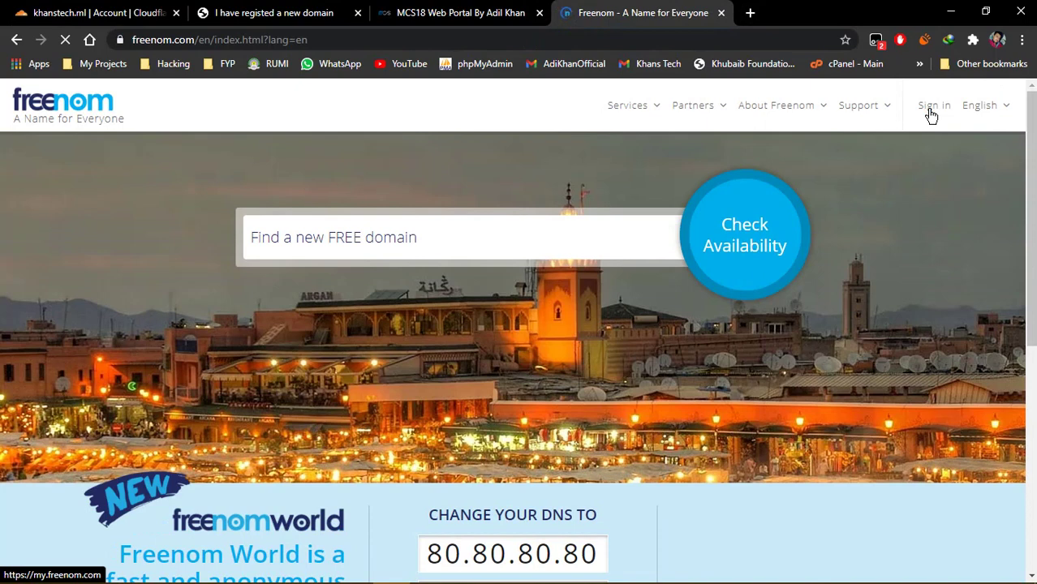
pyautogui.click(931, 111)
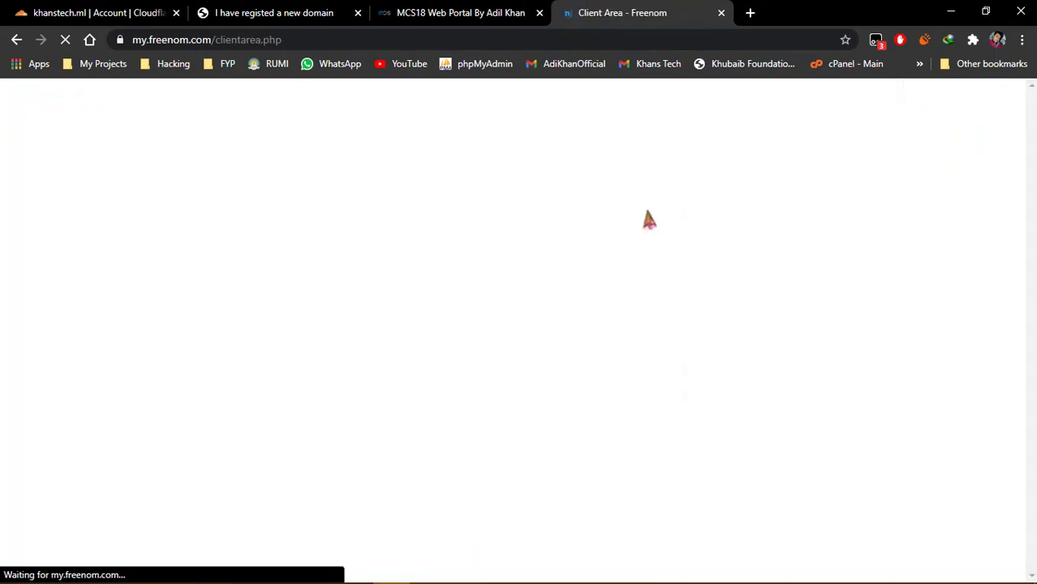
pyautogui.click(447, 367)
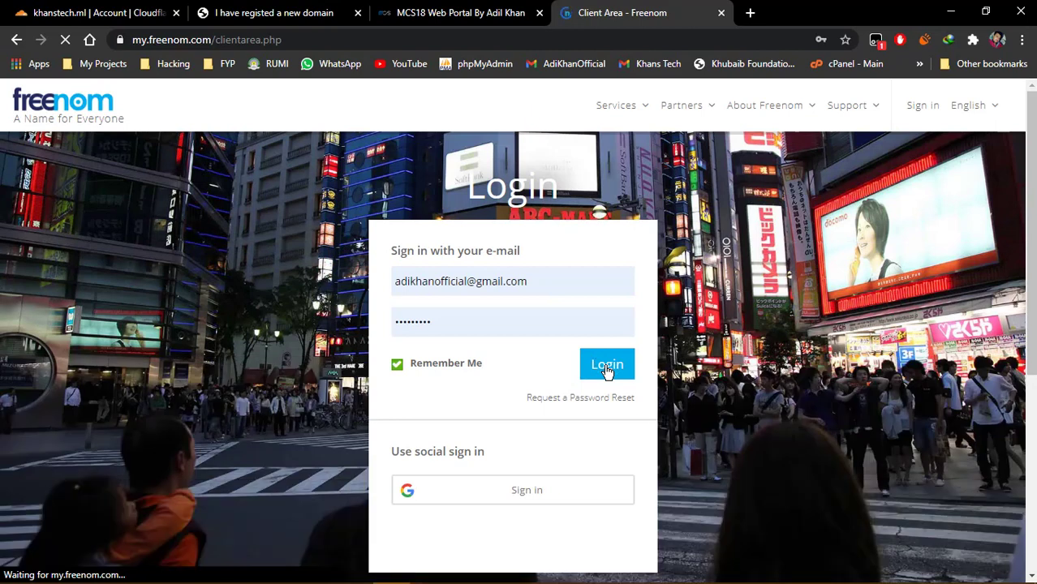
pyautogui.click(600, 363)
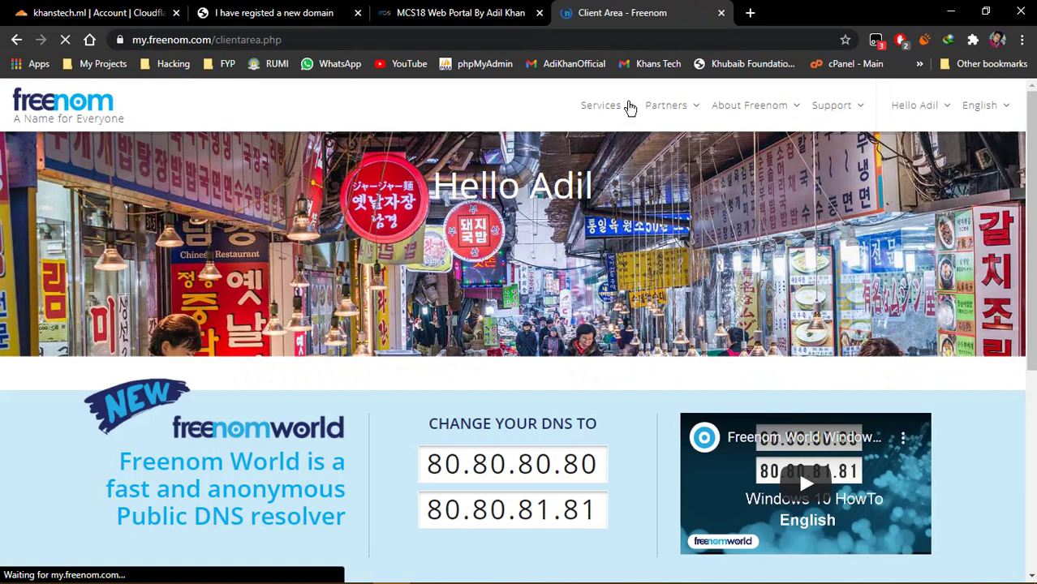
# - Open the nameserver settings of khanstech.ml from the list of registered domains in Freenom
pyautogui.click(604, 105)
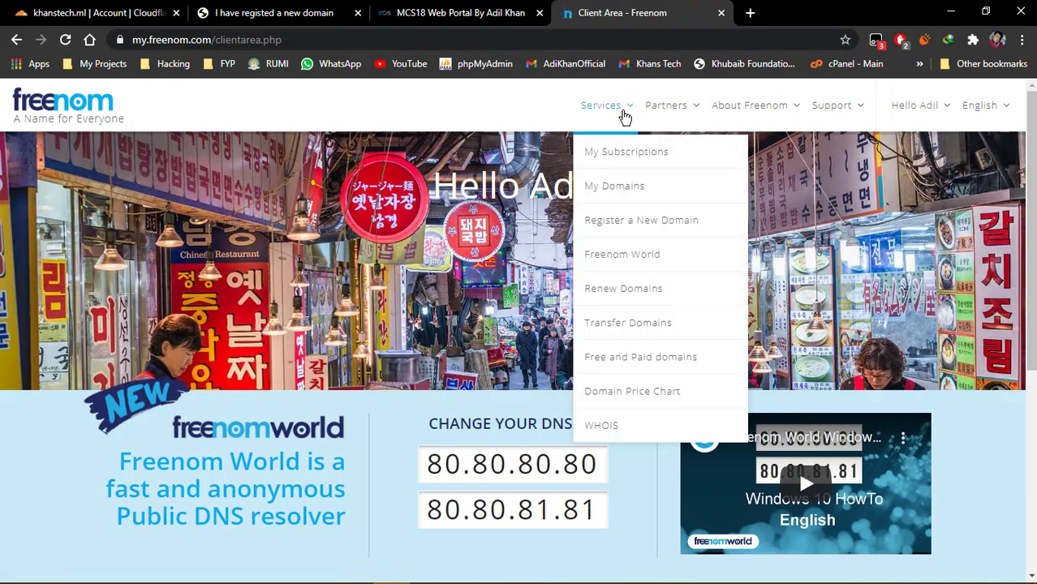
pyautogui.click(623, 187)
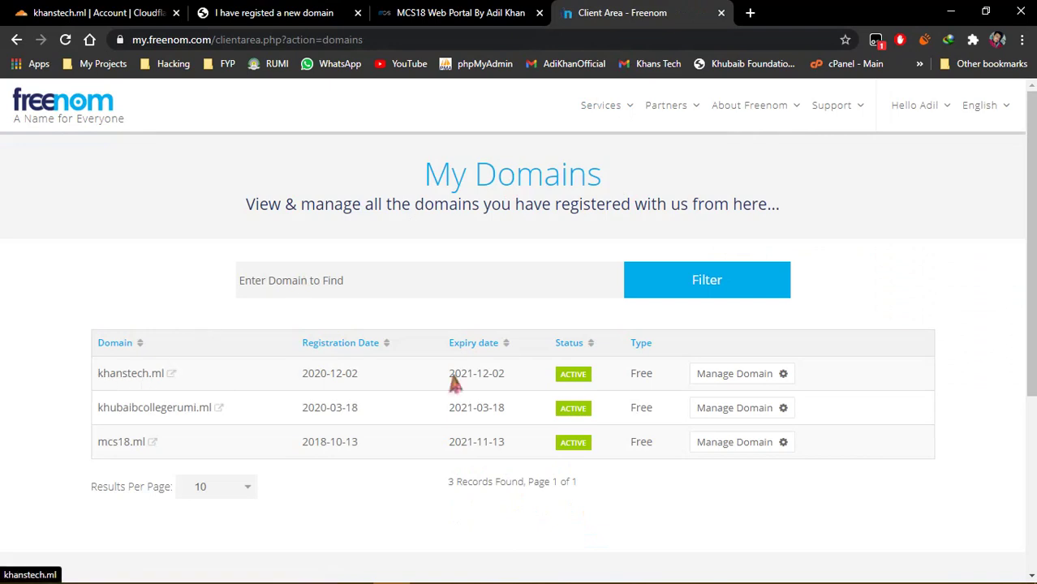
pyautogui.click(723, 378)
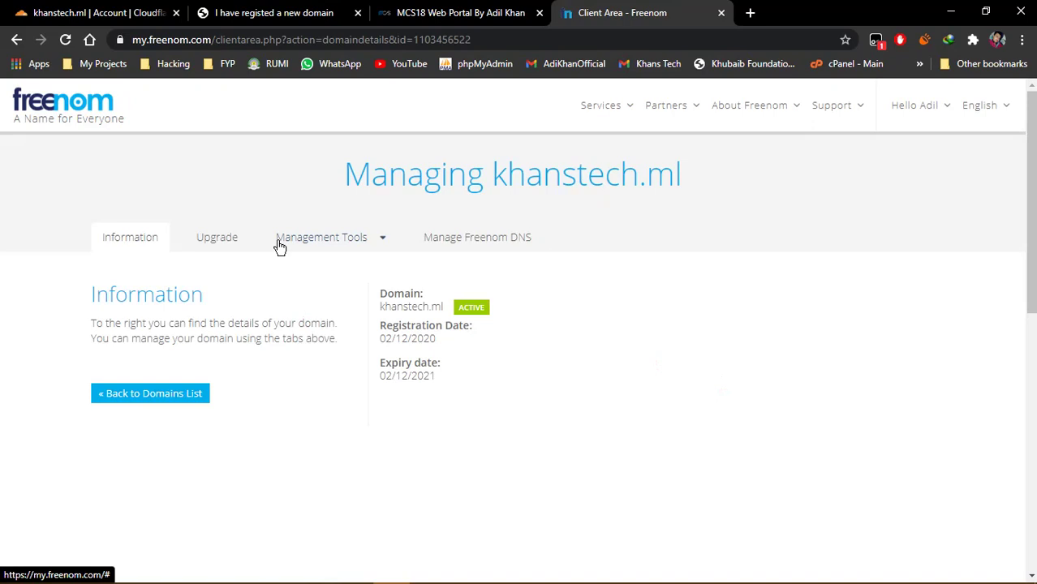
pyautogui.click(351, 246)
pyautogui.click(332, 266)
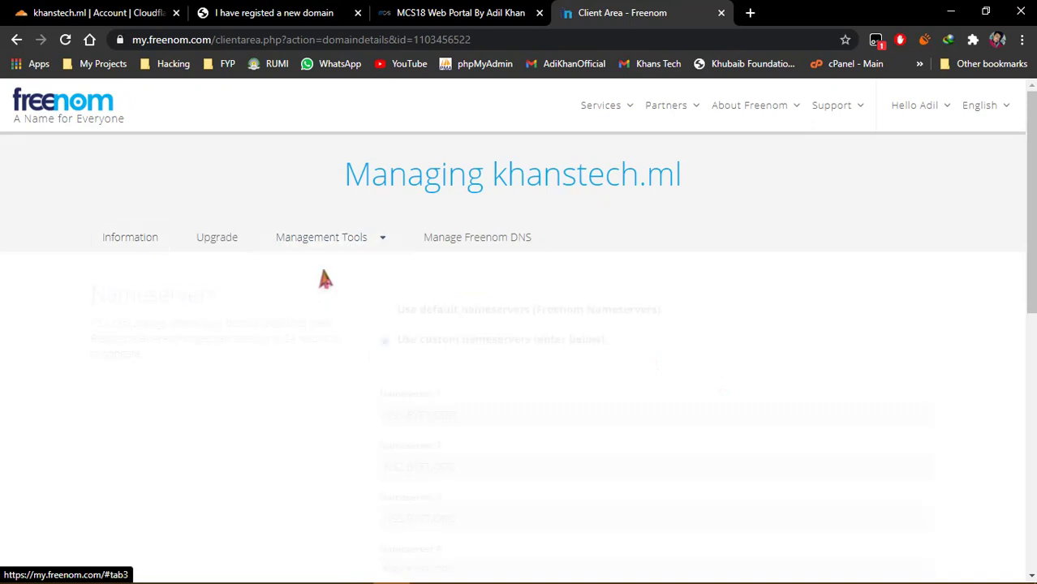
pyautogui.scroll(-1, 324, 280)
pyautogui.scroll(1, 292, 324)
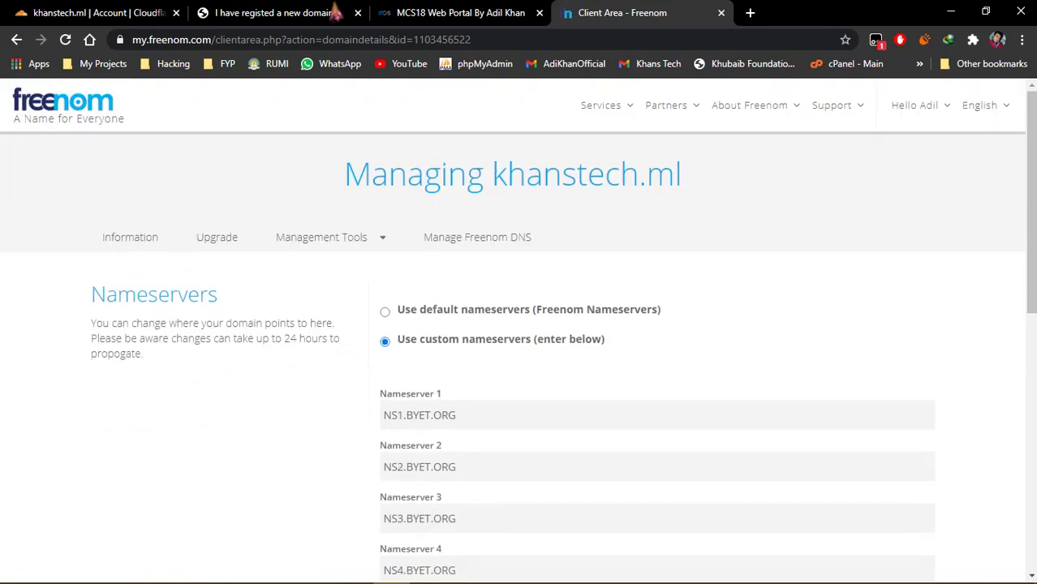
# - Copy Cloudflare's first nameserver, beau.ns.cloudflare.com, and set it as Nameserver 1 of khanstech.ml in Freenom
pyautogui.click(132, 13)
pyautogui.scroll(-2, 260, 212)
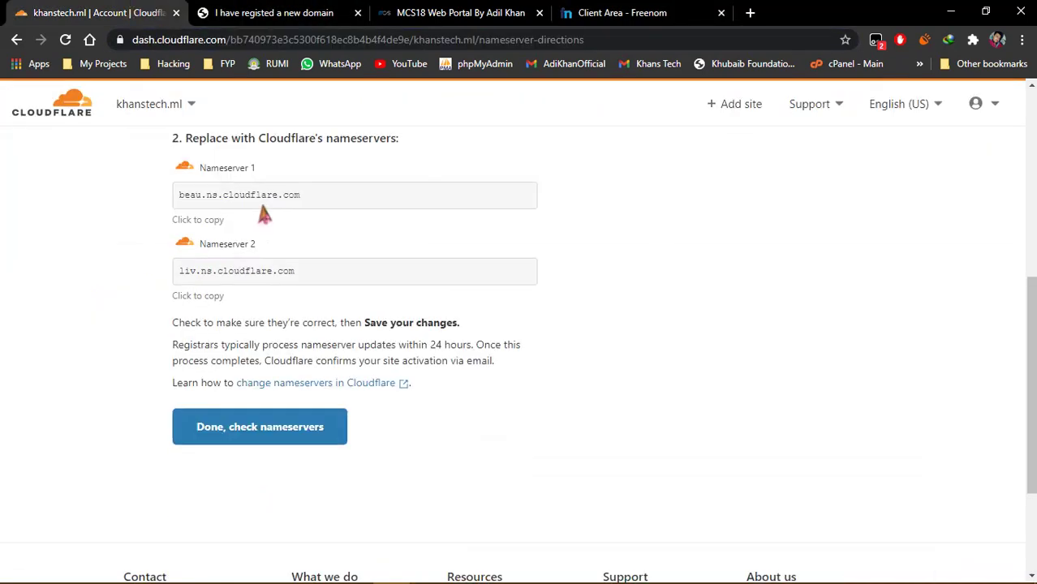
pyautogui.moveTo(301, 168); pyautogui.dragTo(186, 163)
pyautogui.rightClick(185, 163)
pyautogui.click(212, 173)
pyautogui.click(637, 15)
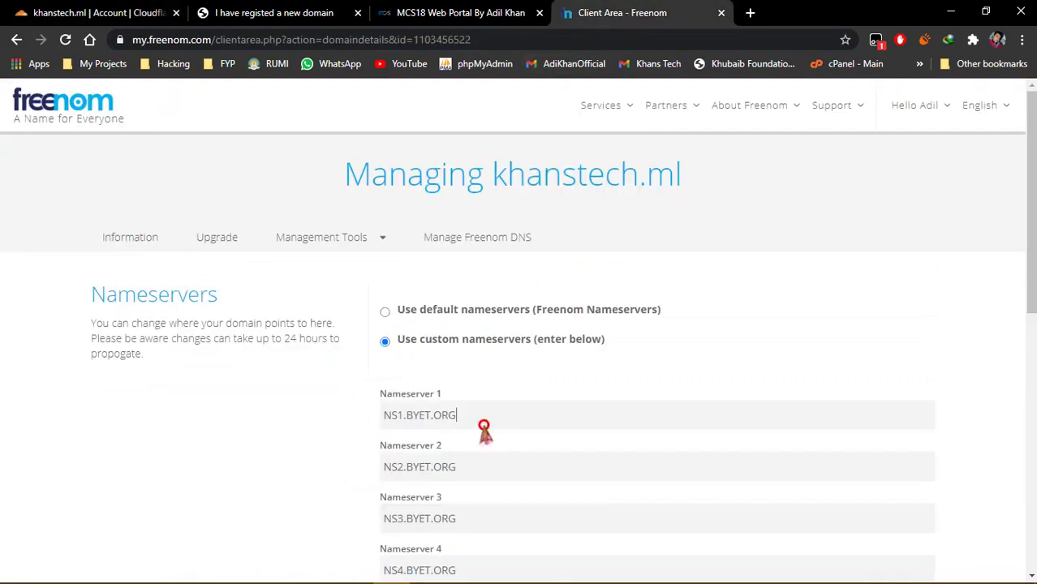
pyautogui.moveTo(484, 421); pyautogui.dragTo(367, 419)
pyautogui.rightClick(403, 413)
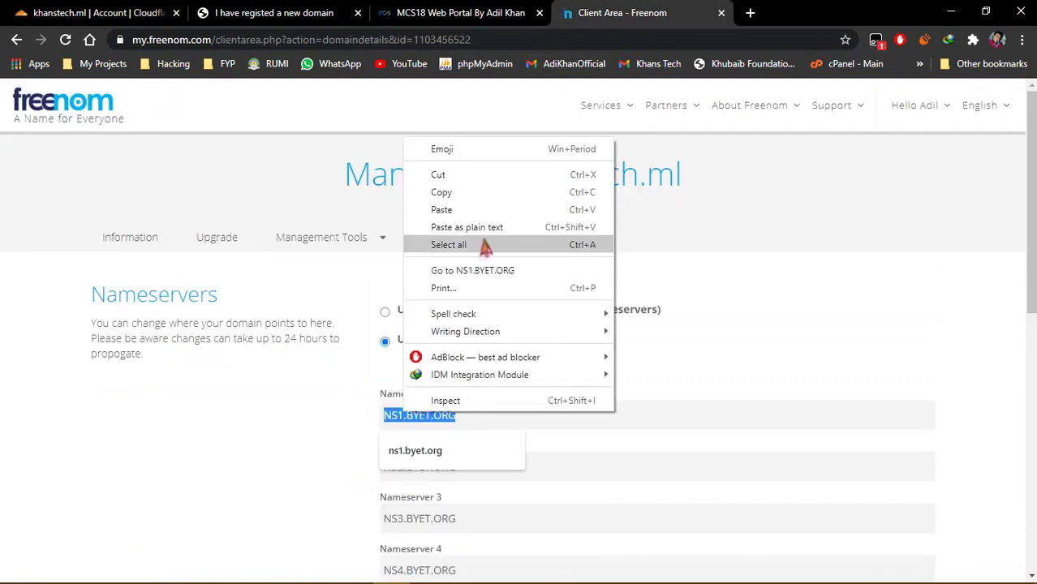
pyautogui.click(485, 210)
# - Replace Nameserver 2 of khanstech.ml in Freenom with liv.ns.cloudflare.com, copied from Cloudflare's second nameserver
pyautogui.press('Tab')
pyautogui.press('BackSpace')
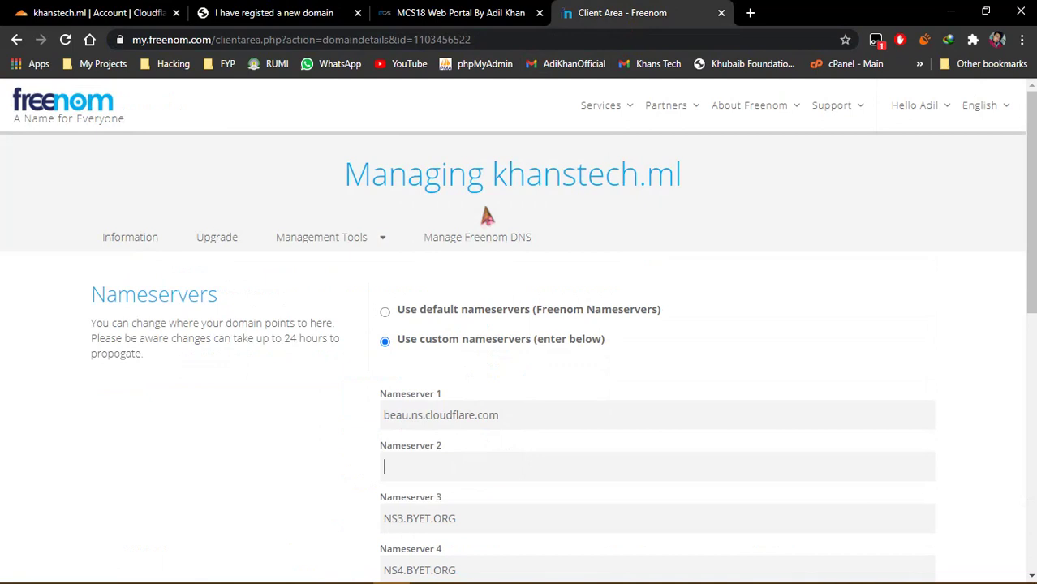
pyautogui.click(45, 8)
pyautogui.moveTo(295, 241); pyautogui.dragTo(179, 241)
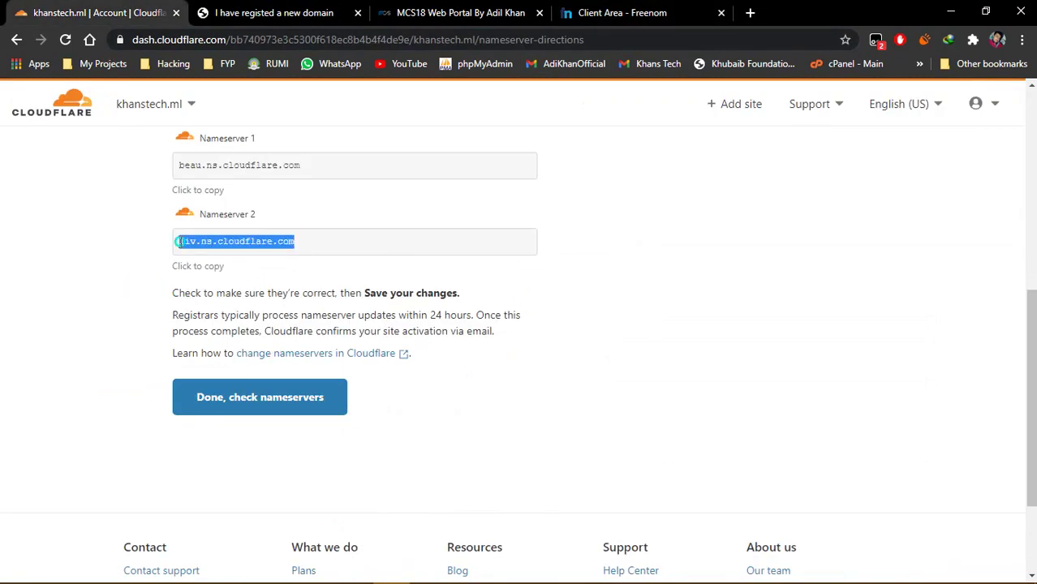
pyautogui.rightClick(179, 241)
pyautogui.click(190, 255)
pyautogui.click(562, 13)
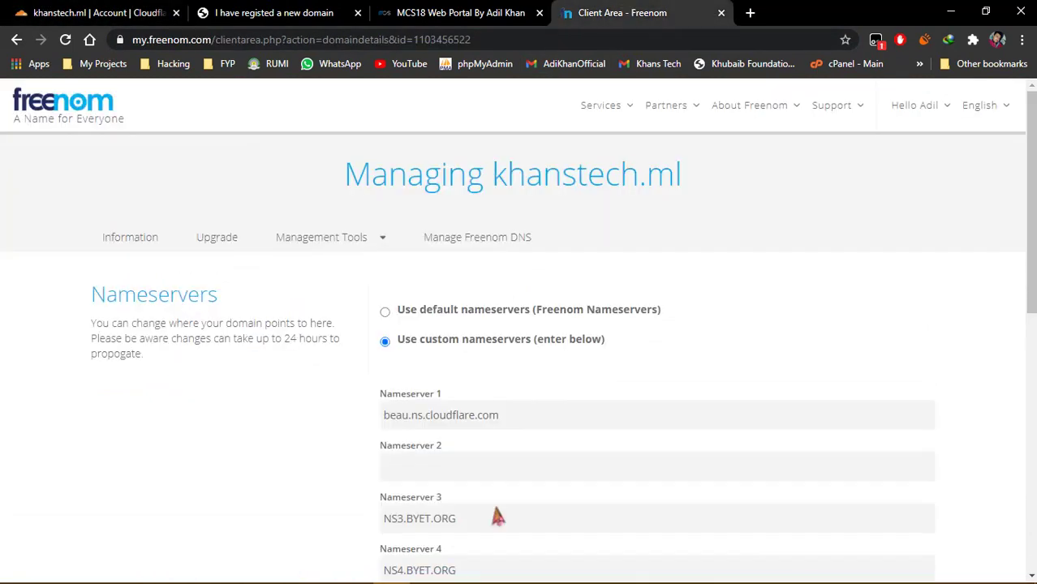
pyautogui.hotkey('ctrl', 'v')
# - Clear Nameserver 3 and Nameserver 4 and submit the nameserver change for khanstech.ml
pyautogui.scroll(-2, 497, 474)
pyautogui.press('Tab')
pyautogui.press('BackSpace')
pyautogui.press('Tab')
pyautogui.press('BackSpace')
pyautogui.scroll(-2, 497, 477)
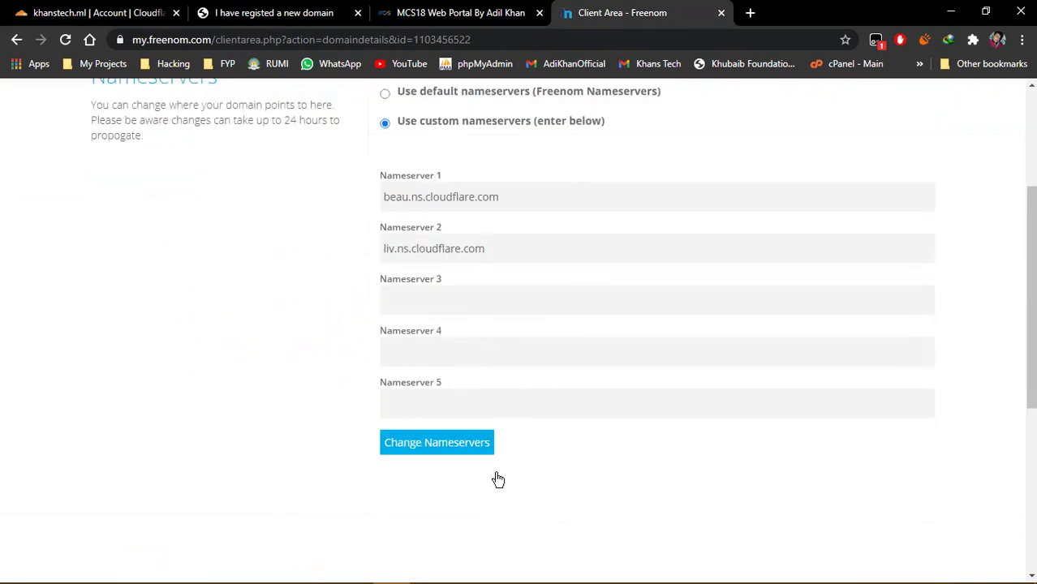
pyautogui.click(449, 453)
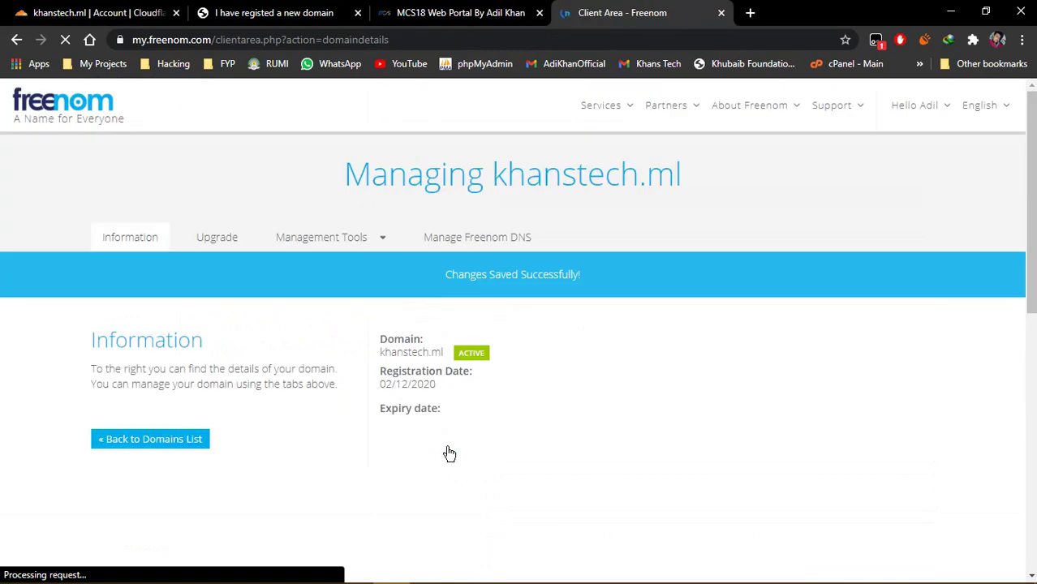
# - Return to Cloudflare, have it check the changed nameservers, and start the Quick Start Guide for khanstech.ml
pyautogui.click(71, 12)
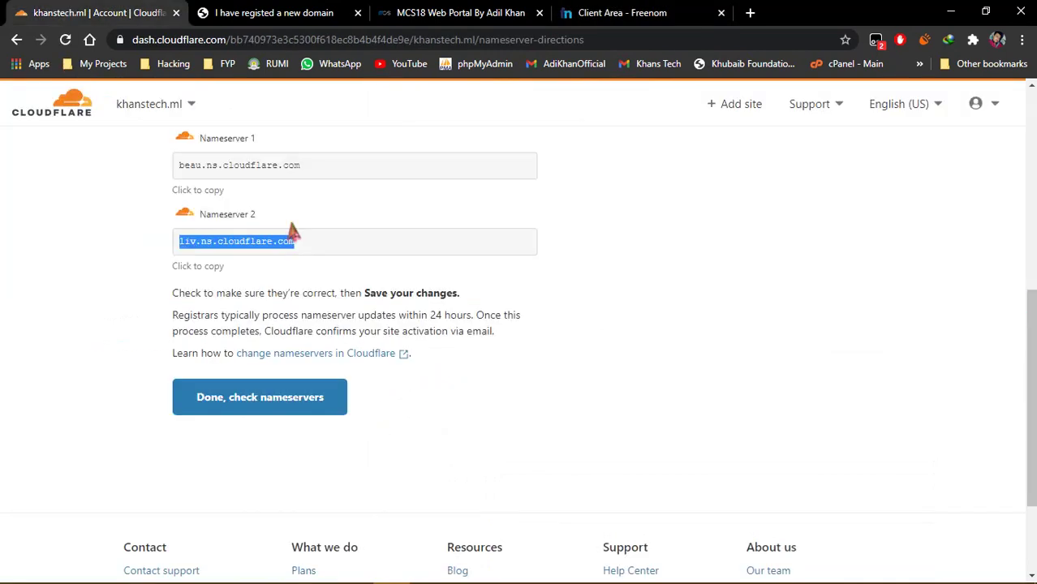
pyautogui.scroll(-1, 288, 235)
pyautogui.click(235, 349)
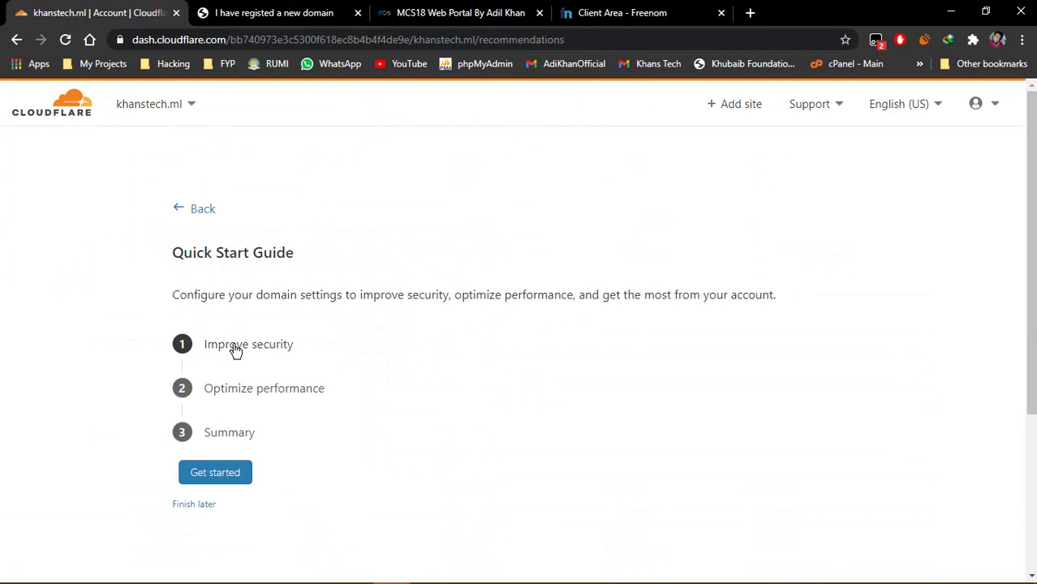
pyautogui.click(226, 479)
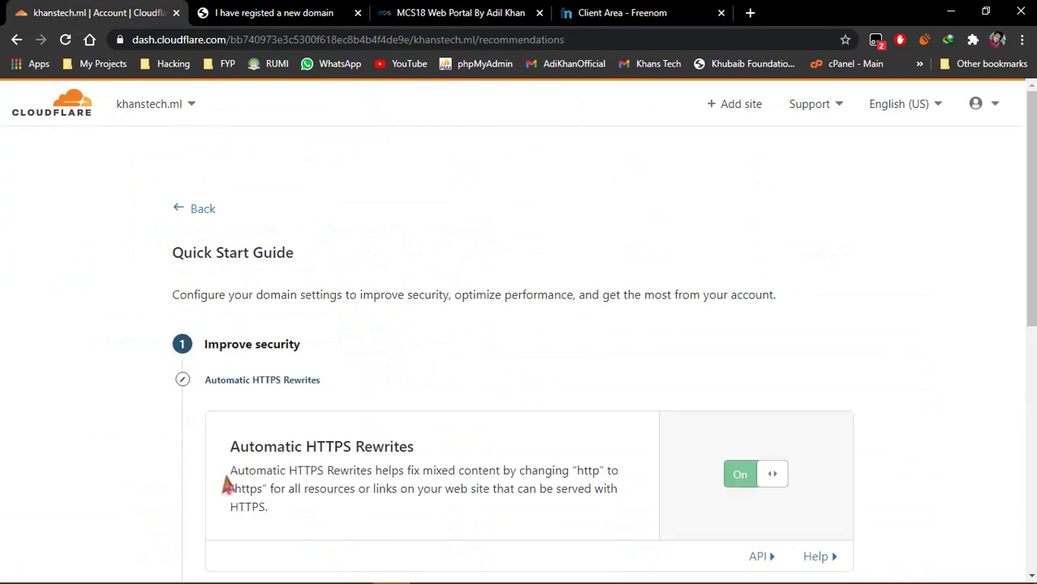
pyautogui.scroll(-2, 228, 479)
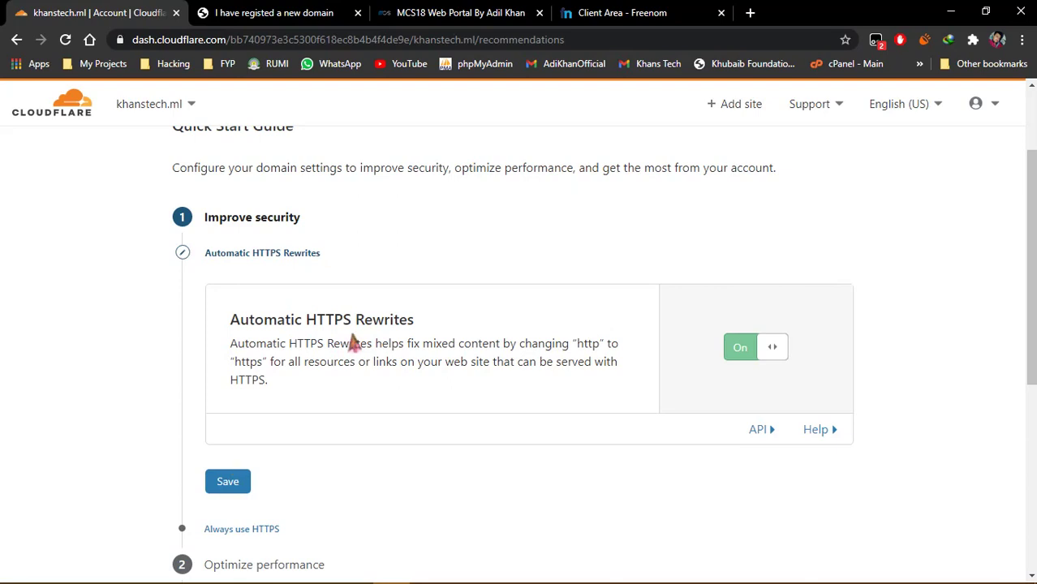
pyautogui.click(255, 12)
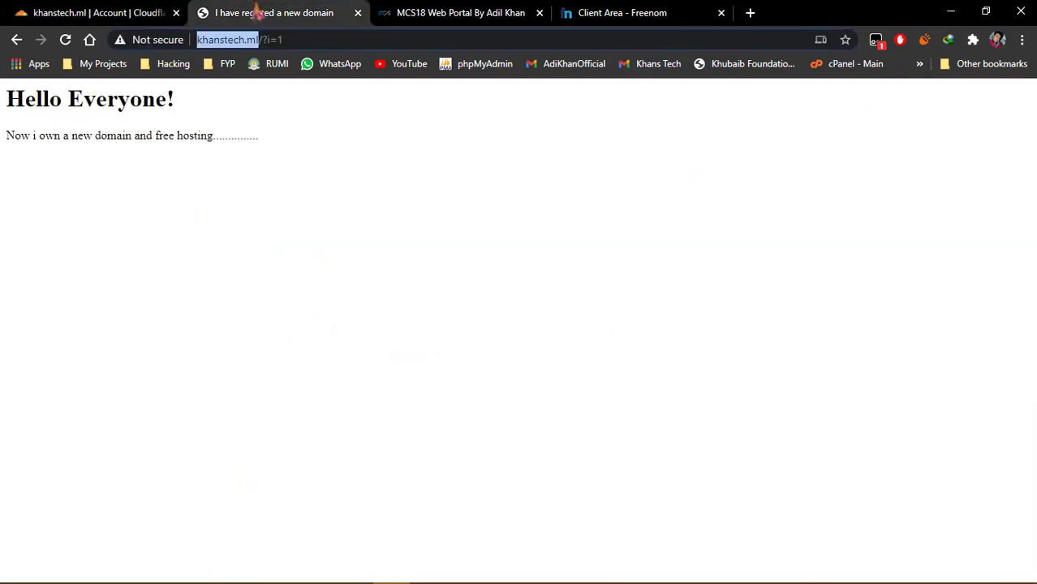
pyautogui.click(303, 45)
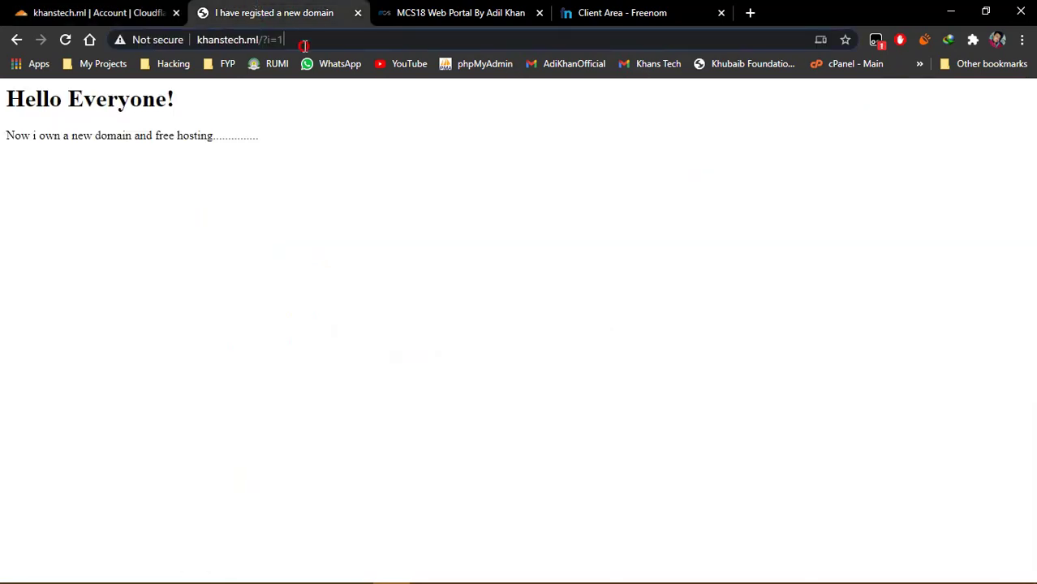
pyautogui.moveTo(303, 45); pyautogui.dragTo(162, 46)
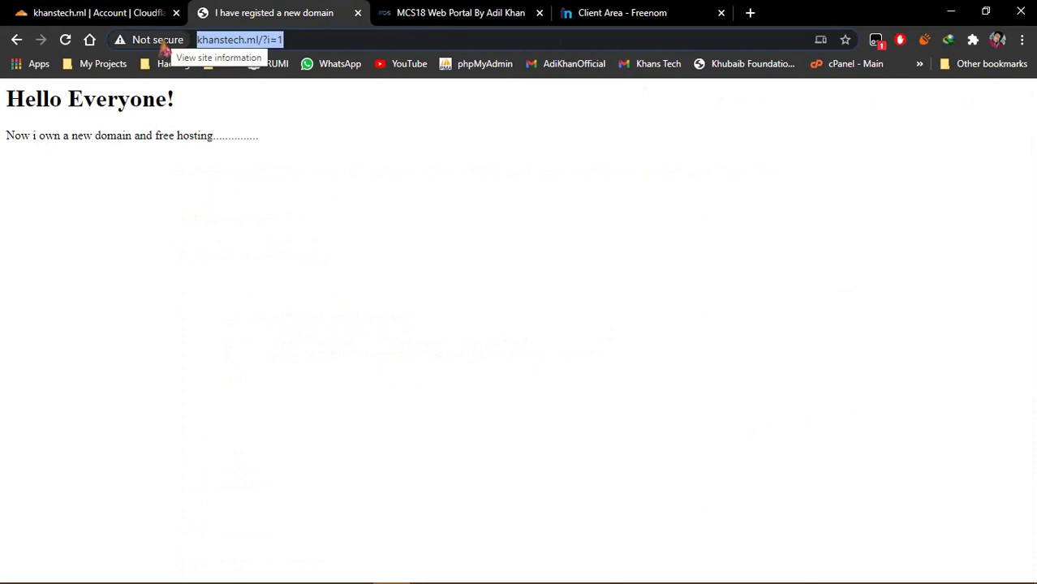
pyautogui.write('https://')
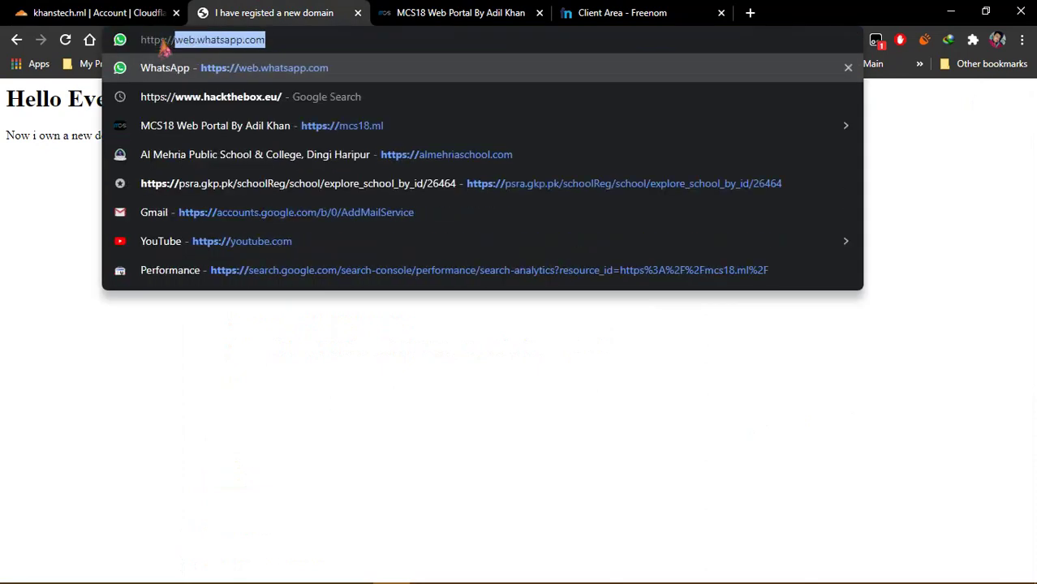
pyautogui.write('khans')
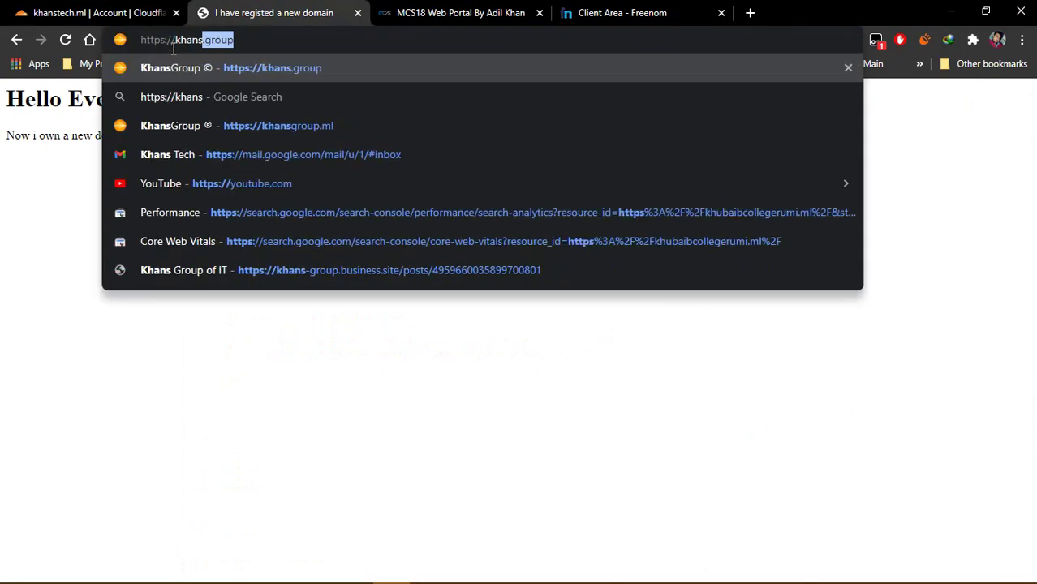
pyautogui.write('tech.ml')
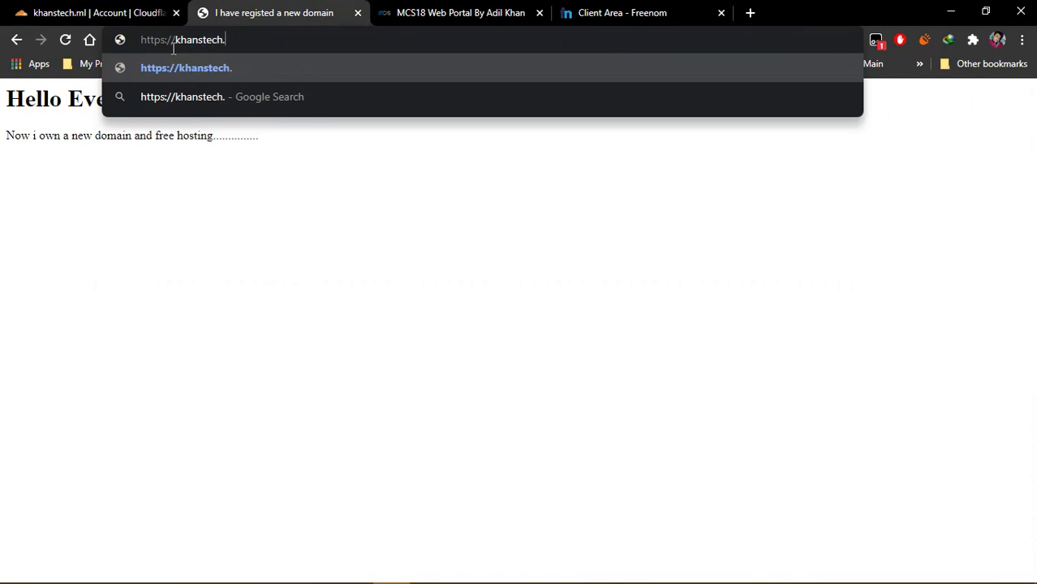
pyautogui.press('Return')
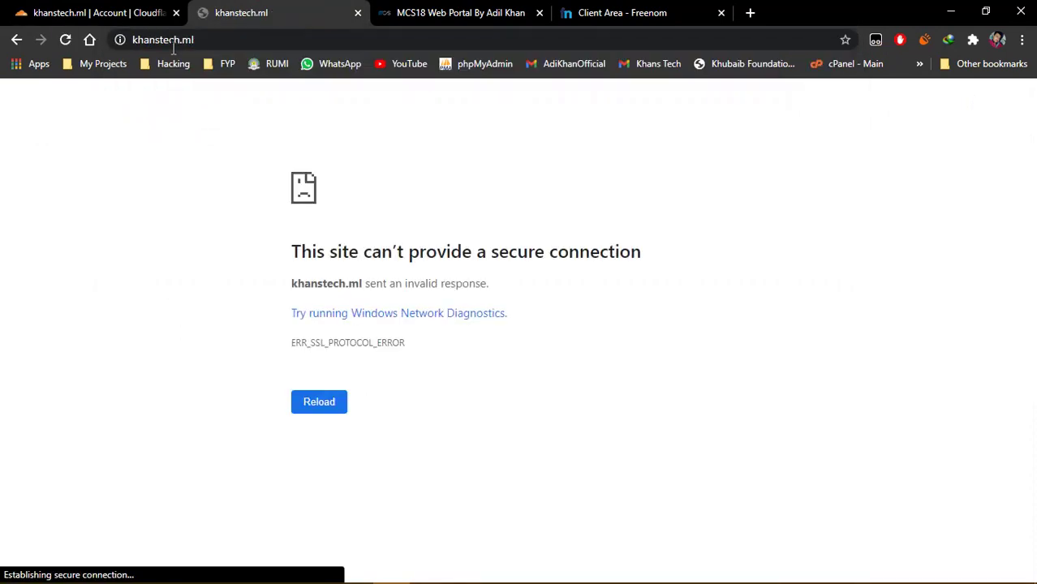
pyautogui.click(656, 13)
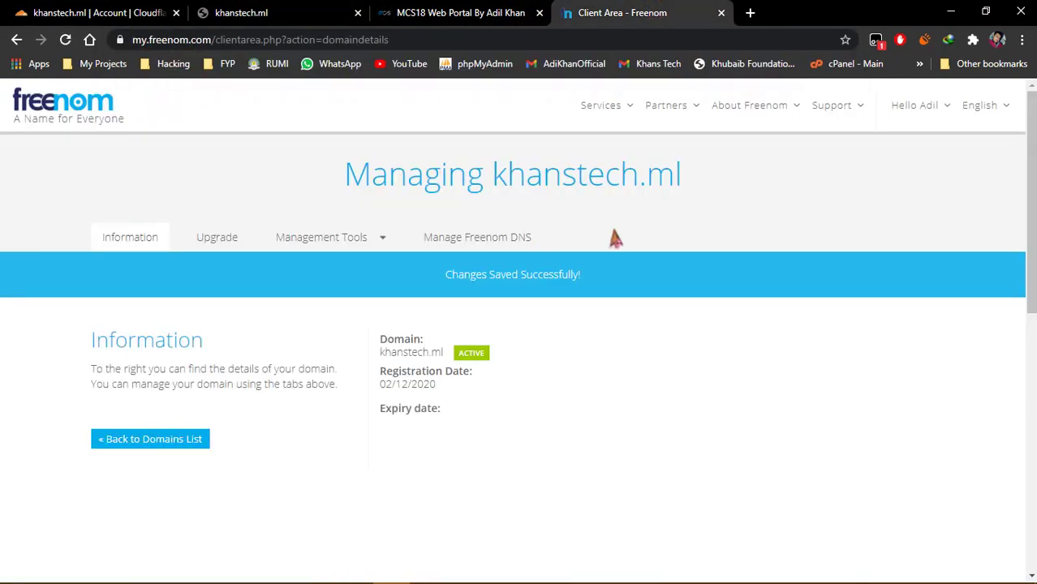
# - In Cloudflare's Quick Start Guide, save Automatic HTTPS Rewrites as on, and turn on and save Always Use HTTPS
pyautogui.click(97, 13)
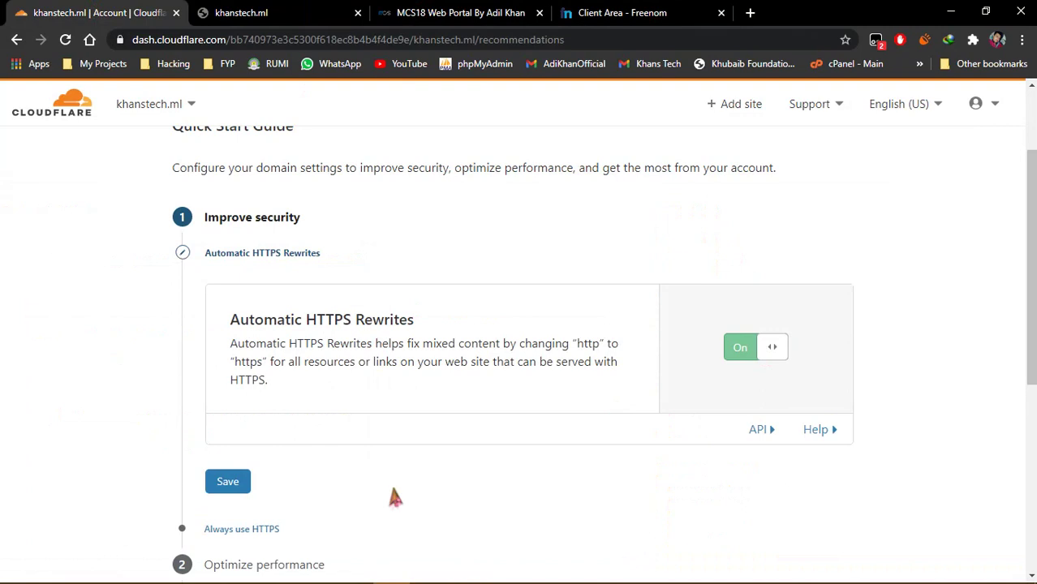
pyautogui.scroll(-1, 390, 491)
pyautogui.click(232, 395)
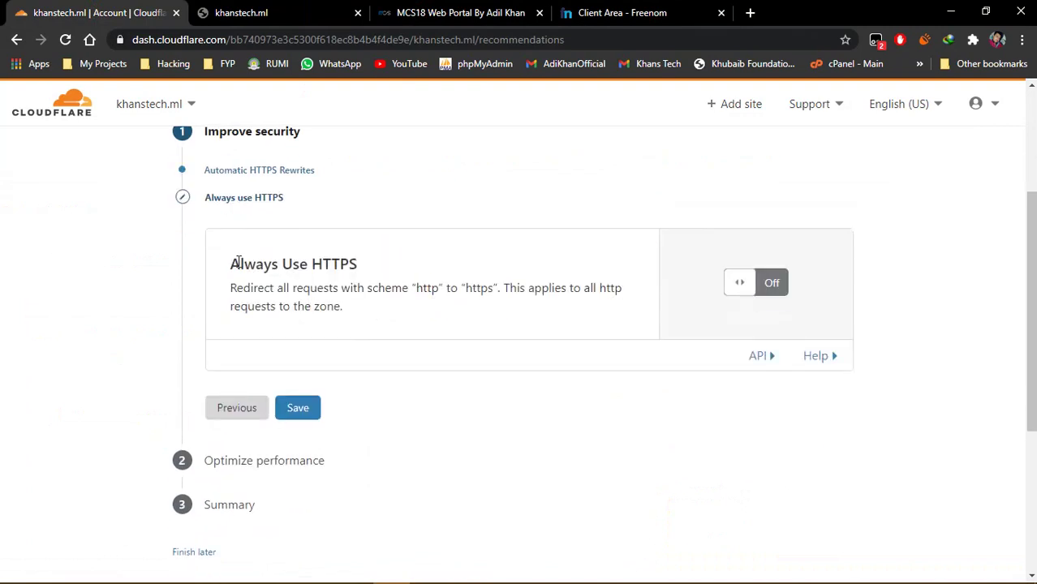
pyautogui.click(762, 295)
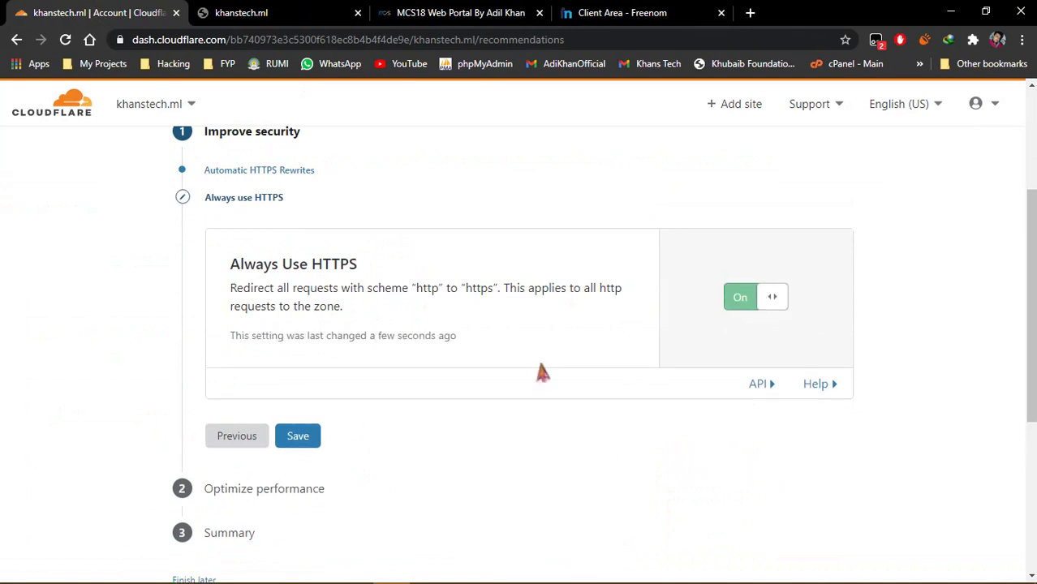
pyautogui.click(298, 437)
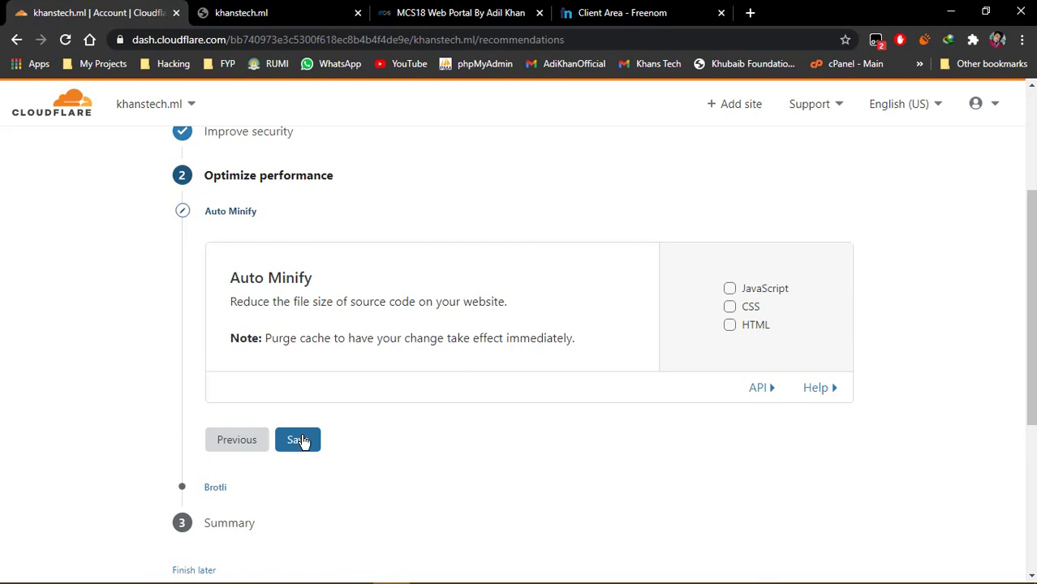
# - Enable Auto Minify for JavaScript, CSS and HTML and save the setting
pyautogui.click(730, 289)
pyautogui.click(730, 304)
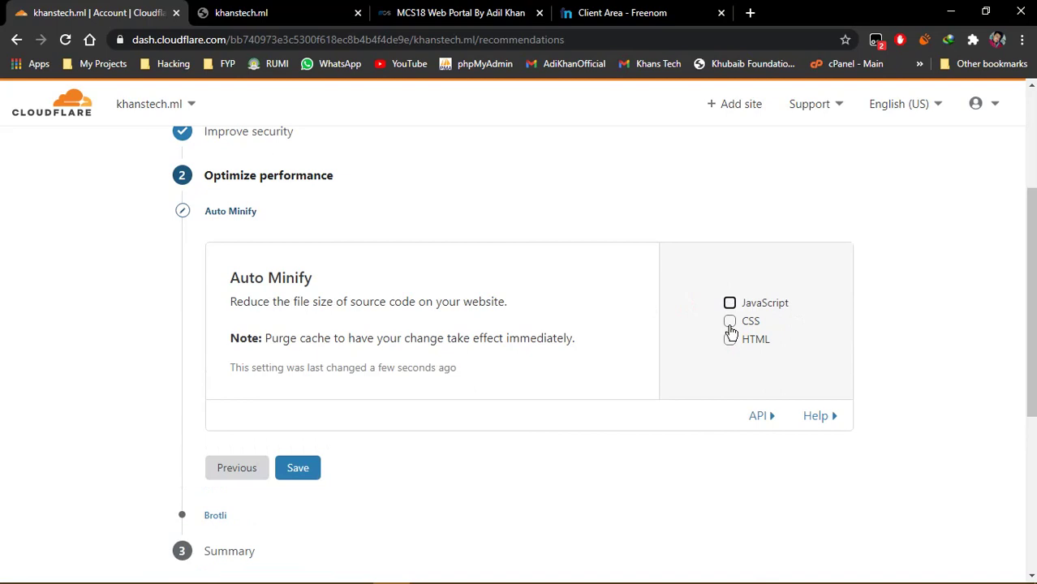
pyautogui.click(729, 321)
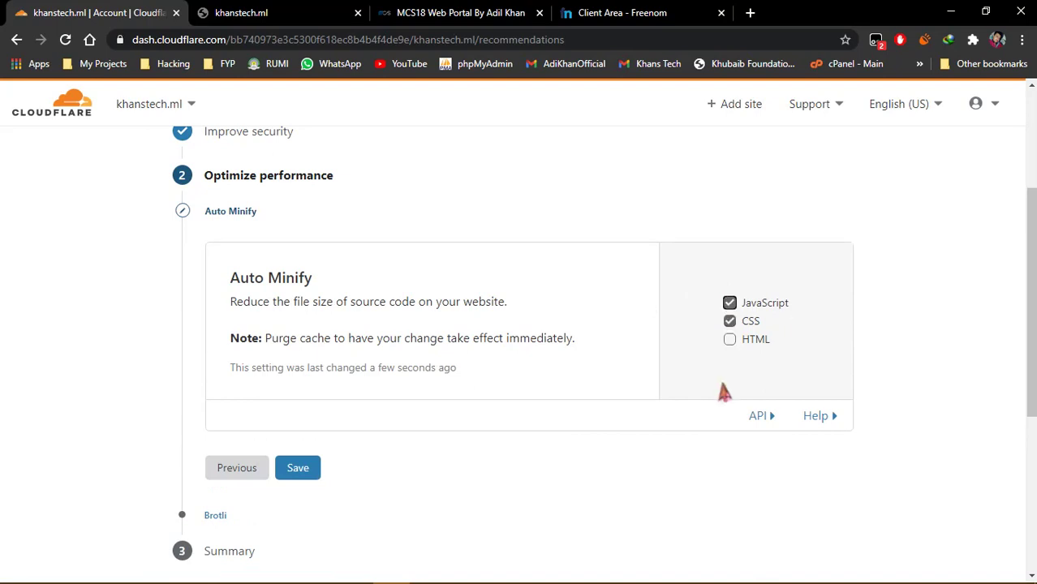
pyautogui.click(730, 341)
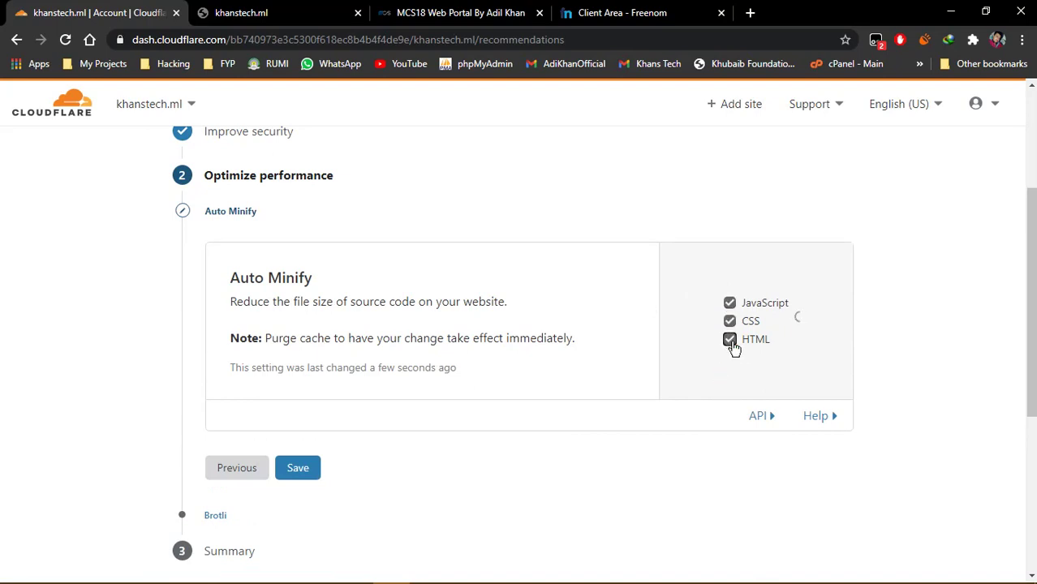
pyautogui.click(298, 469)
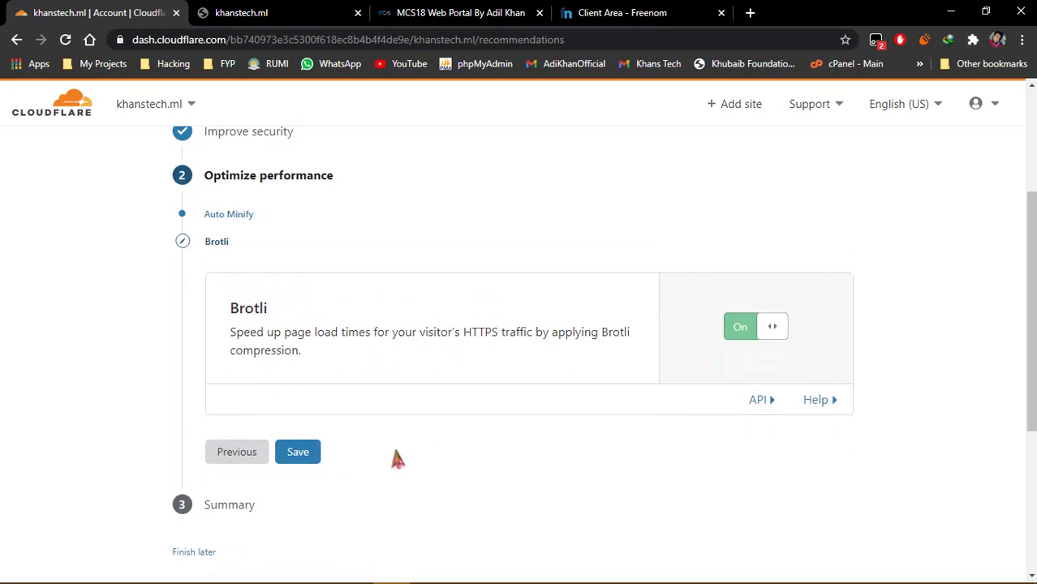
# - Save Brotli compression as on and finish the Quick Start Guide from its summary
pyautogui.scroll(-2, 398, 459)
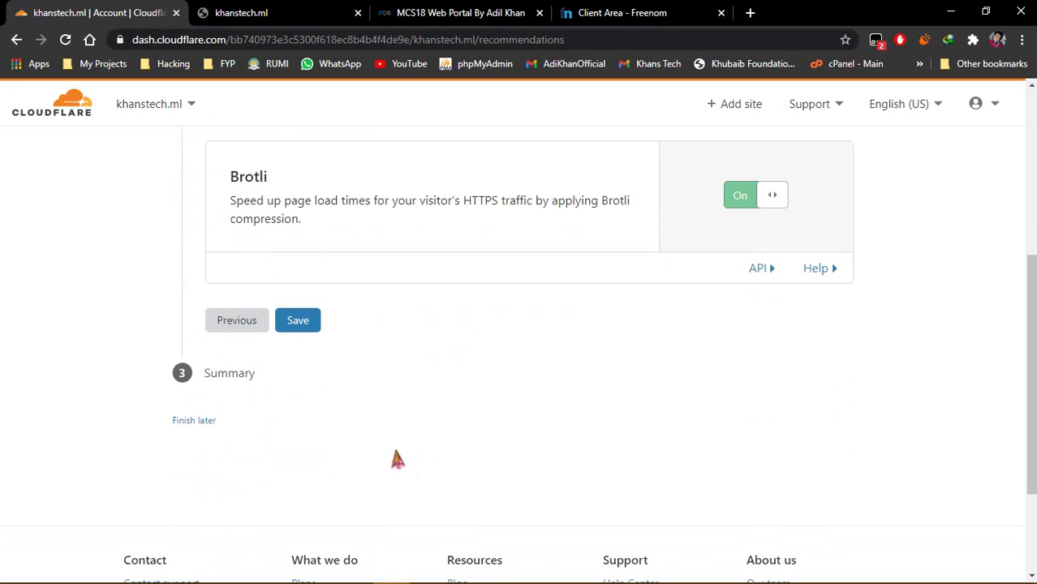
pyautogui.click(304, 333)
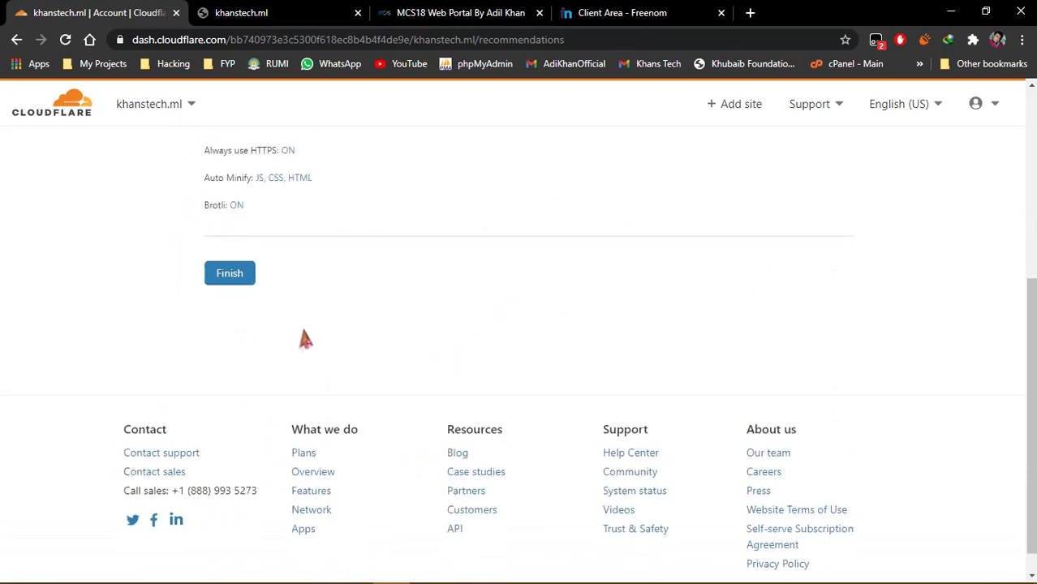
pyautogui.scroll(1, 304, 340)
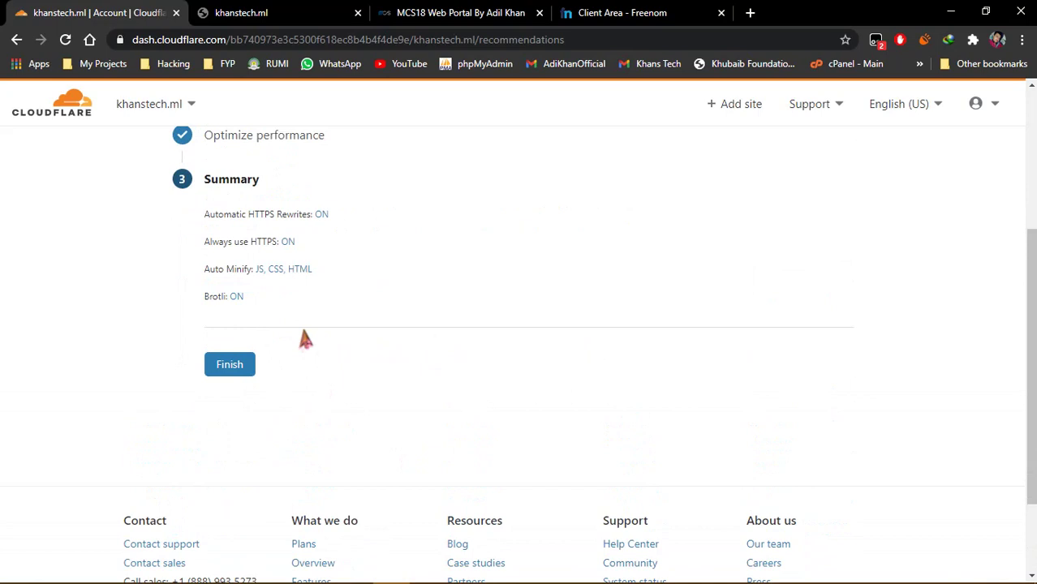
pyautogui.click(235, 369)
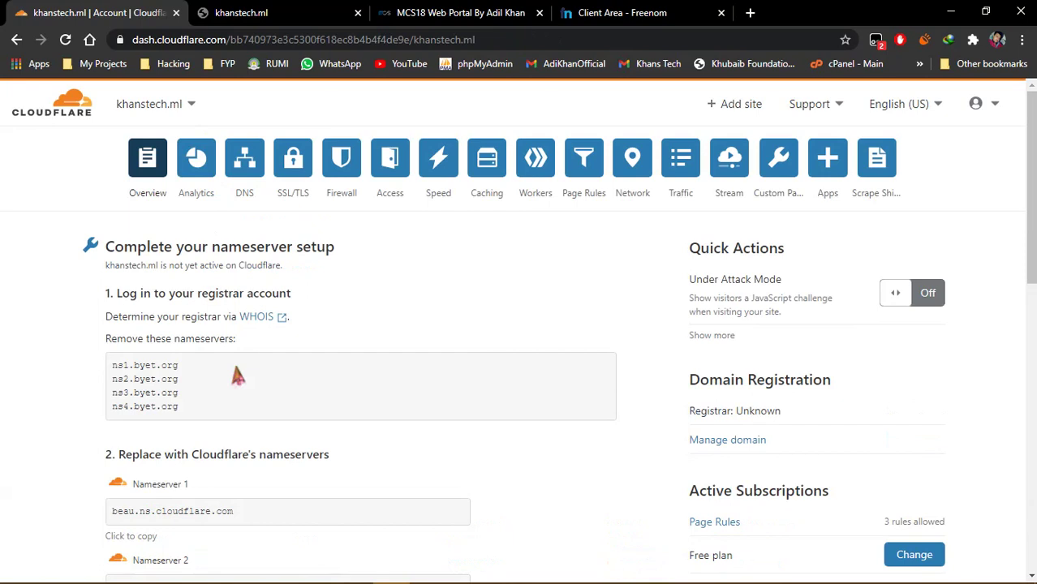
# - Request an immediate nameserver re-check for khanstech.ml from its Cloudflare overview
pyautogui.scroll(-3, 235, 375)
pyautogui.scroll(-10, 235, 375)
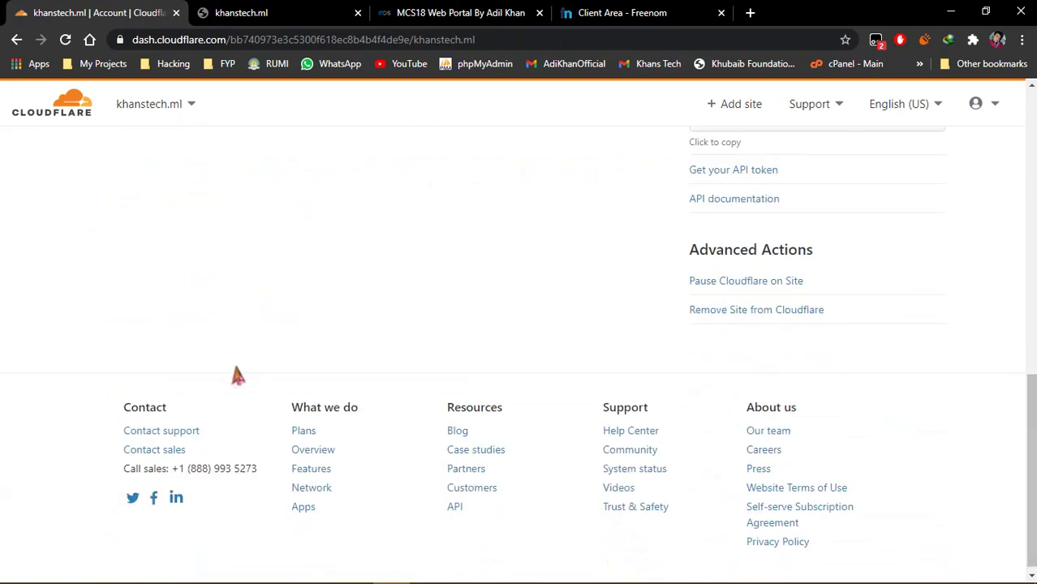
pyautogui.scroll(4, 235, 375)
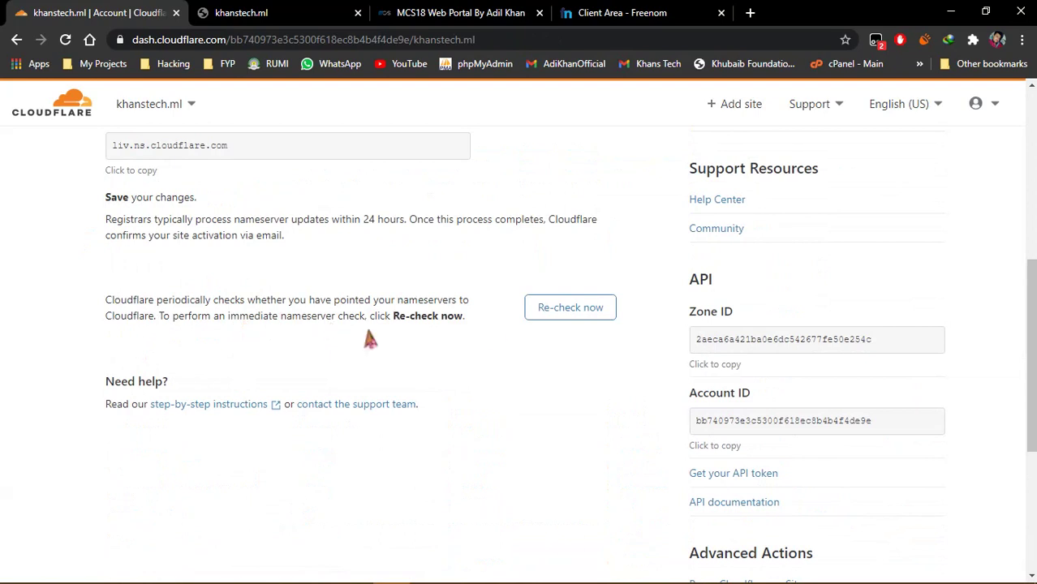
pyautogui.click(558, 309)
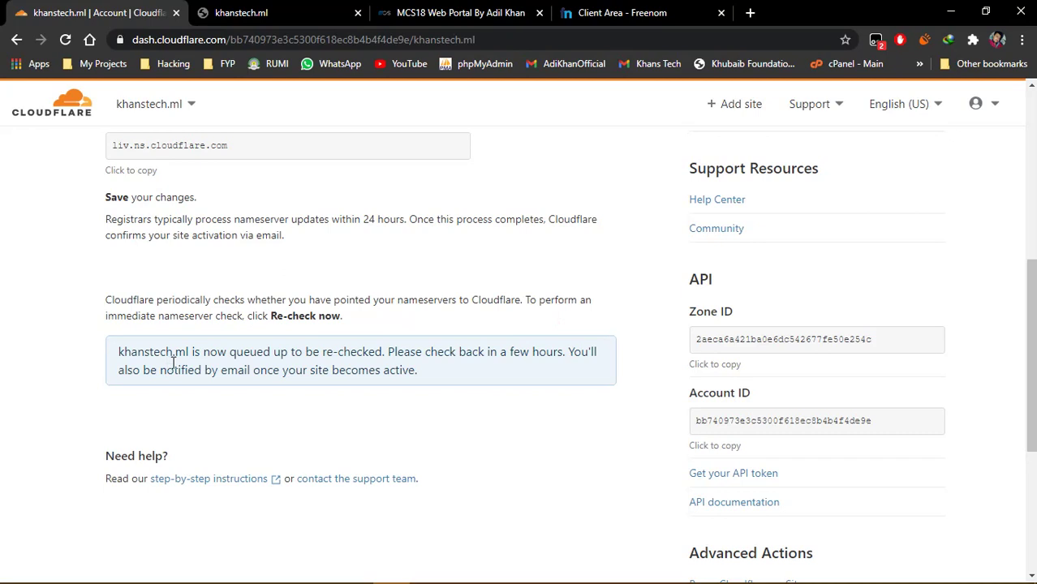
# - Return to the khanstech.ml site, reload it, and open it again at the plain address khanstech.ml
pyautogui.click(241, 12)
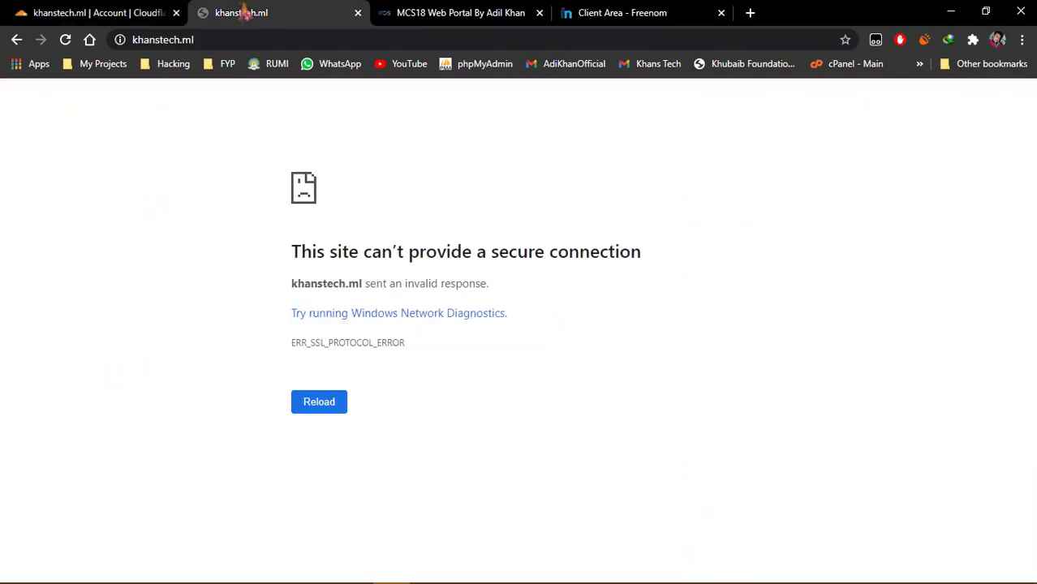
pyautogui.click(66, 40)
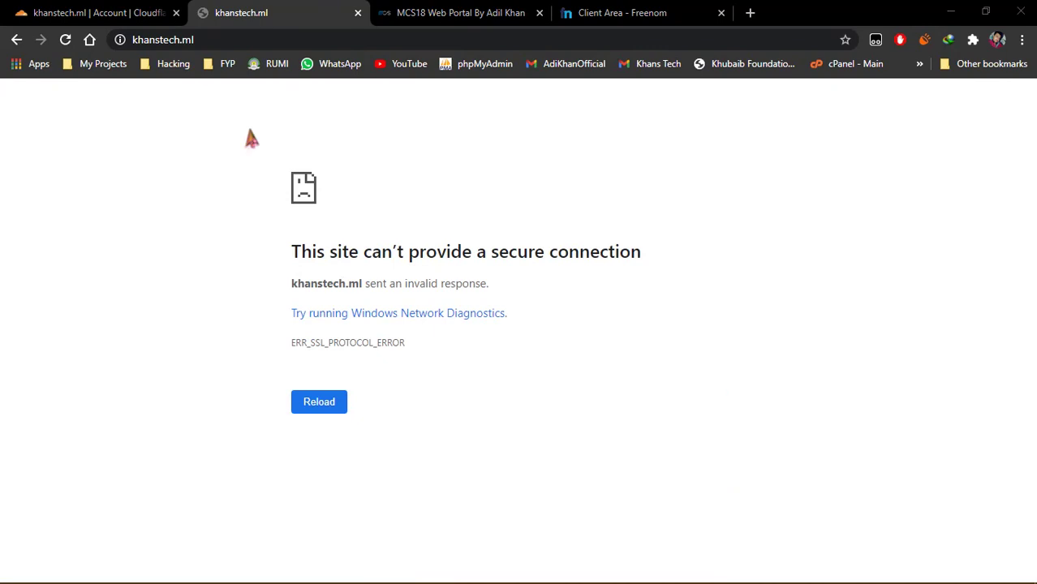
pyautogui.click(195, 40)
pyautogui.write('khans')
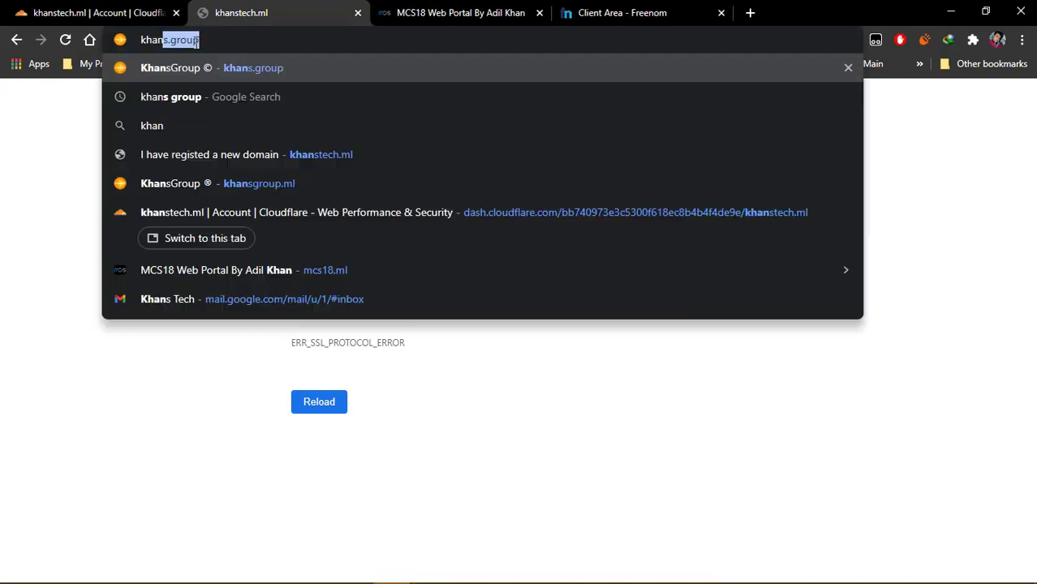
pyautogui.write('t')
pyautogui.press('Return')
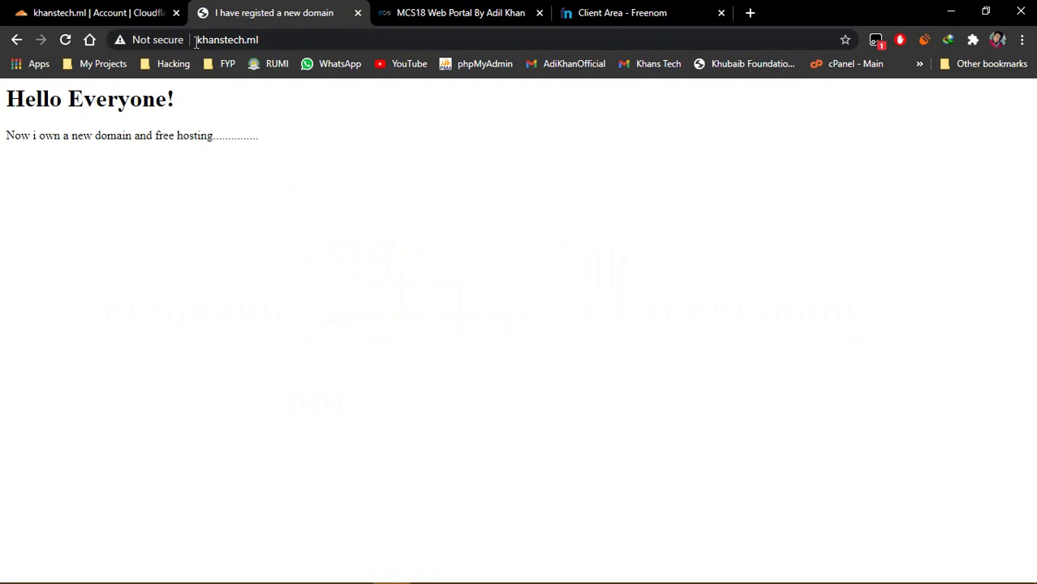
pyautogui.click(196, 40)
pyautogui.click(196, 41)
pyautogui.write('ht')
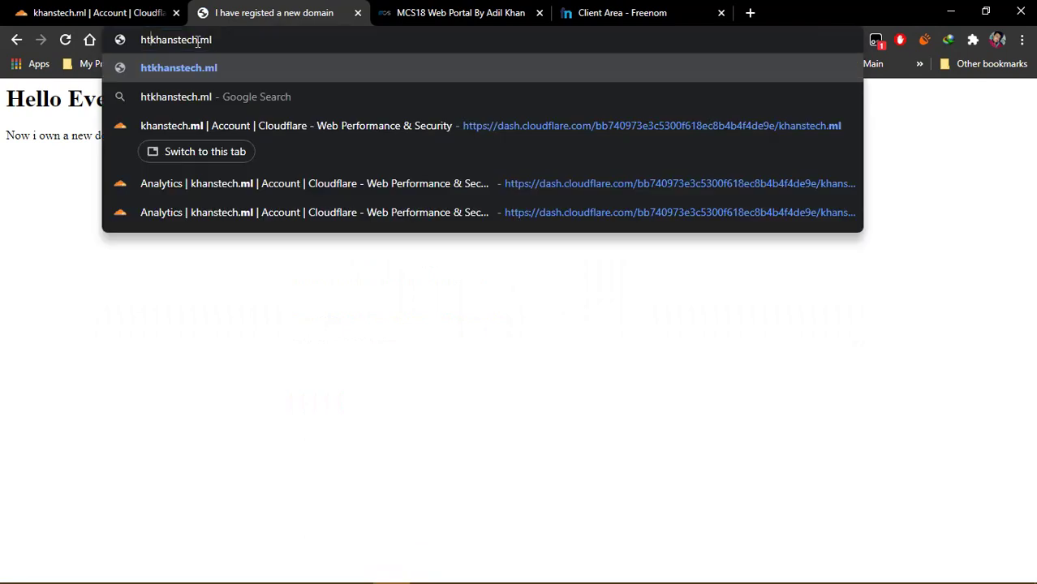
pyautogui.write('tps://')
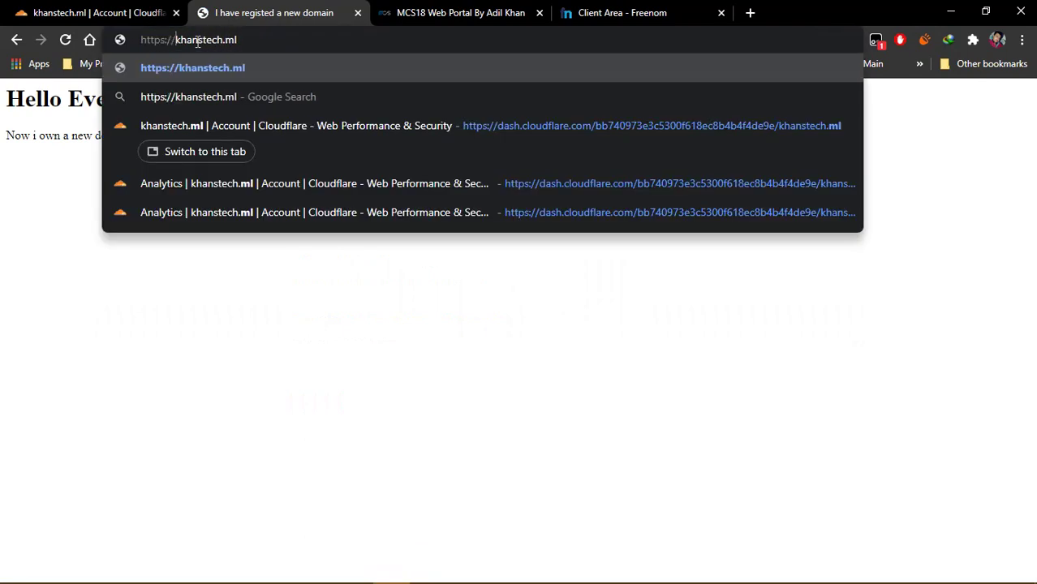
pyautogui.press('Return')
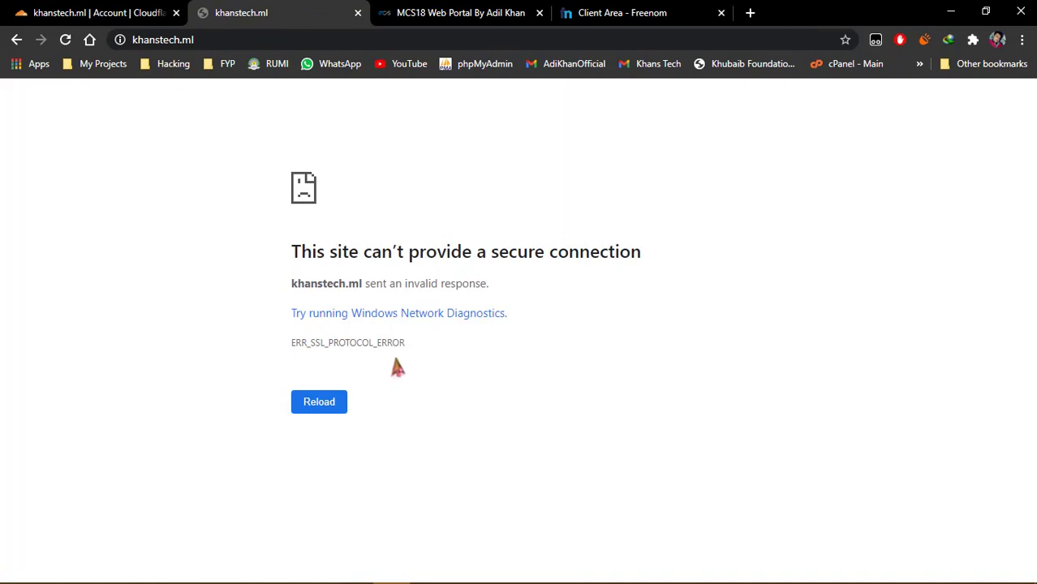
pyautogui.moveTo(290, 342); pyautogui.dragTo(408, 345)
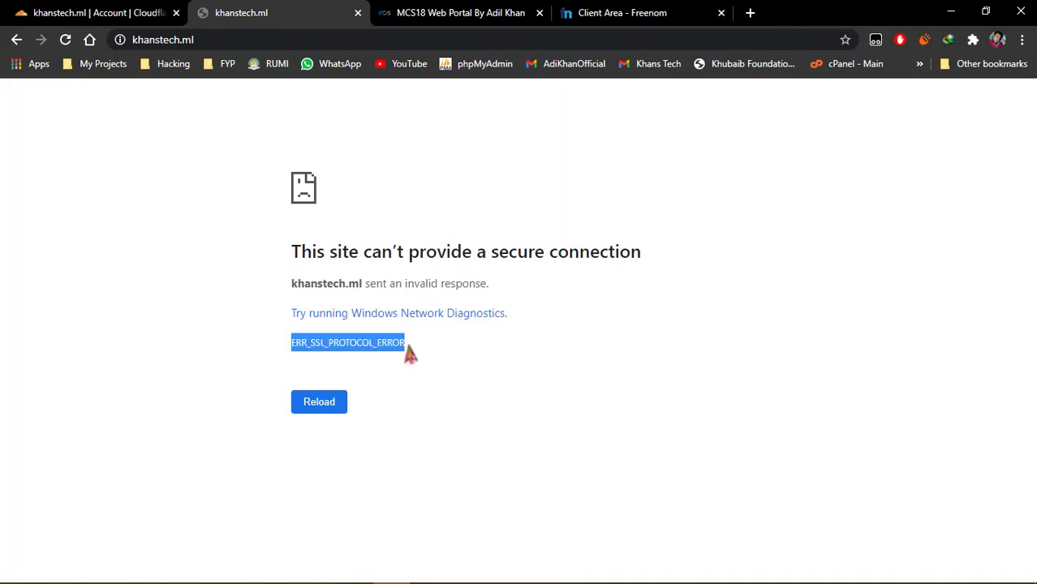
pyautogui.click(410, 353)
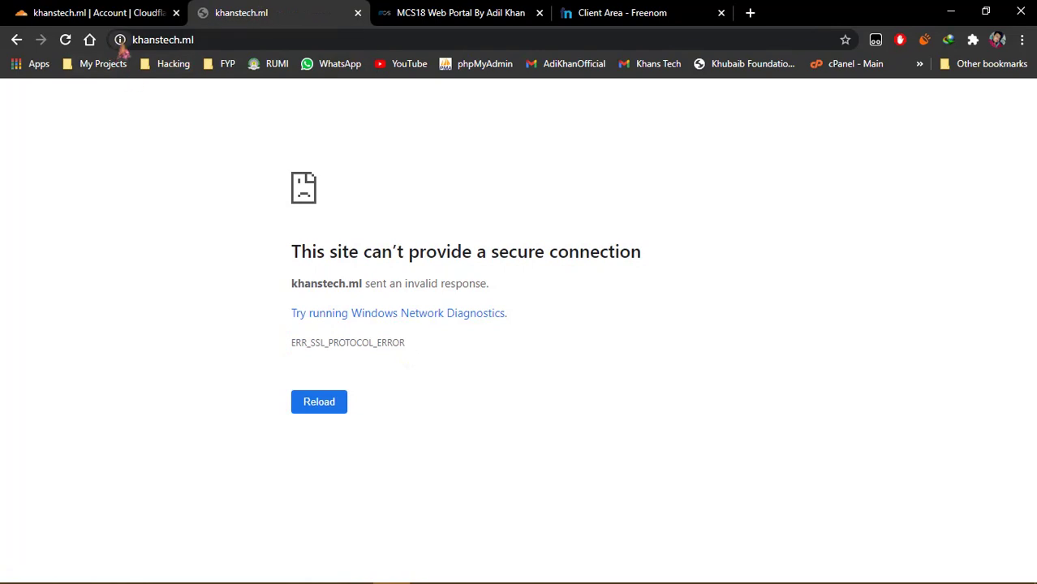
# - Go back to the Cloudflare overview of khanstech.ml and examine its protection status and the Under Attack Mode and Development Mode quick actions
pyautogui.click(95, 13)
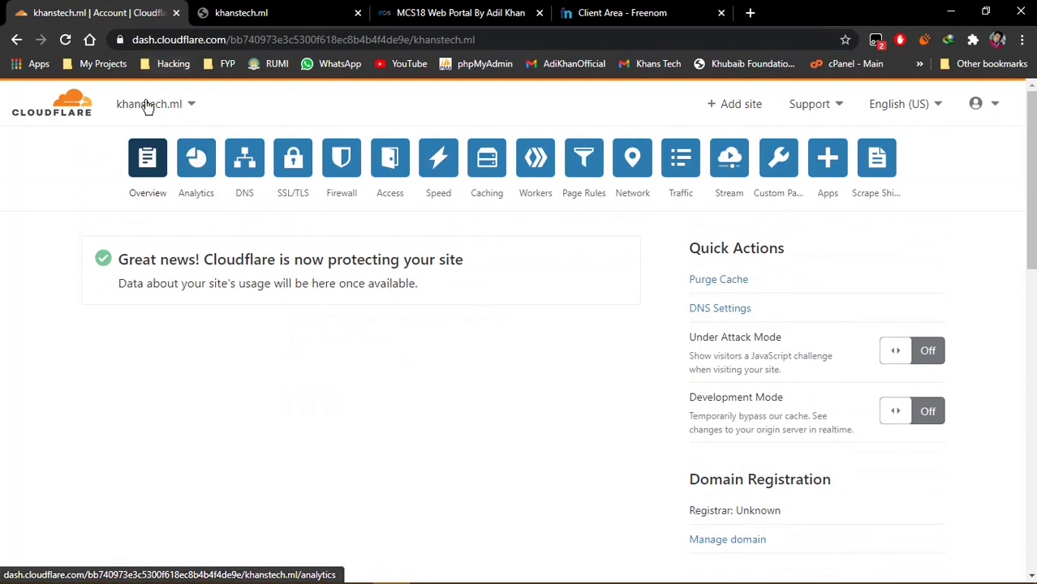
pyautogui.click(165, 107)
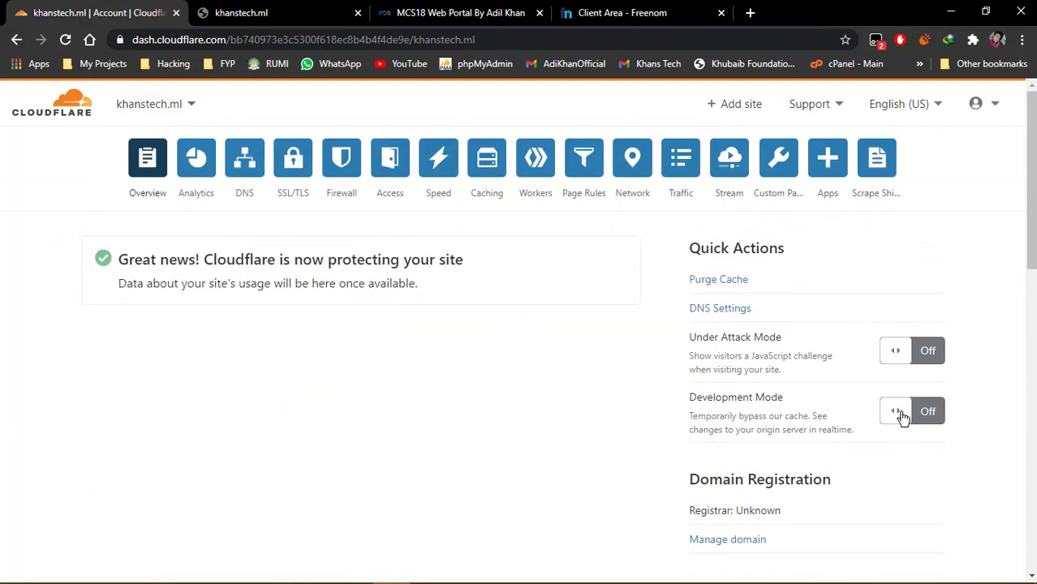
pyautogui.moveTo(691, 398); pyautogui.dragTo(764, 398)
pyautogui.moveTo(692, 355); pyautogui.dragTo(789, 374)
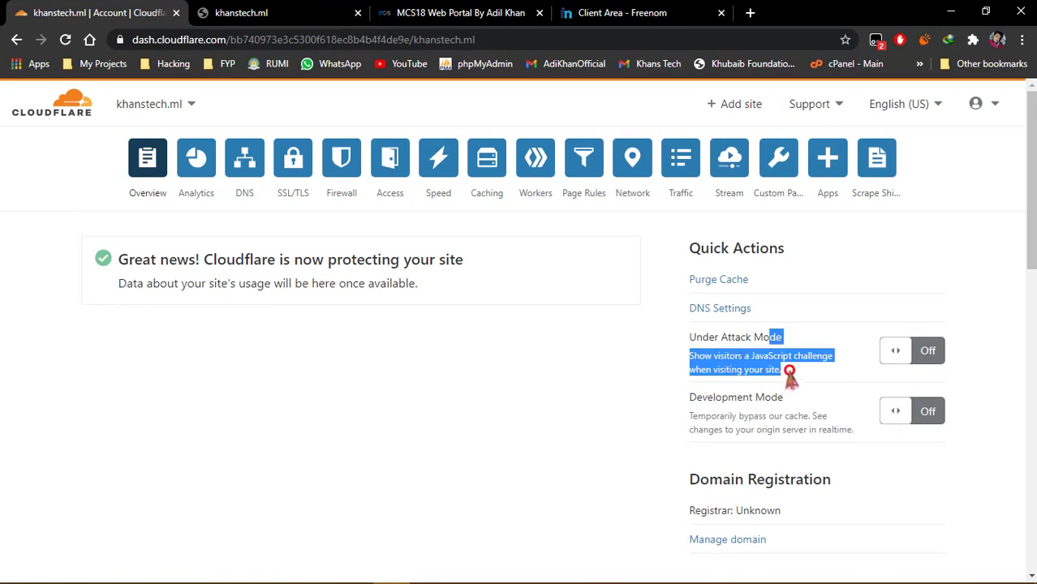
pyautogui.click(790, 377)
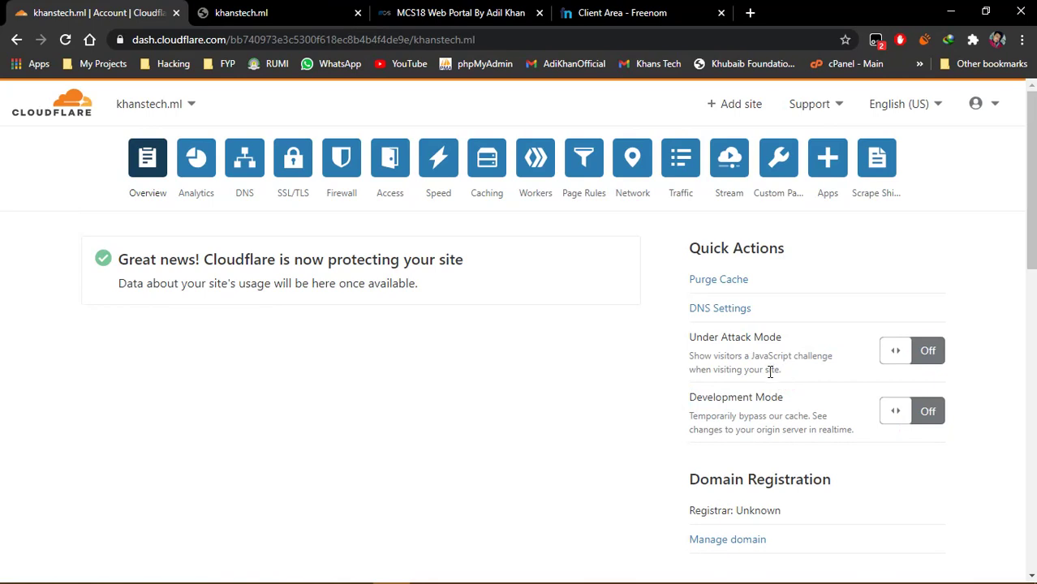
pyautogui.scroll(-3, 771, 369)
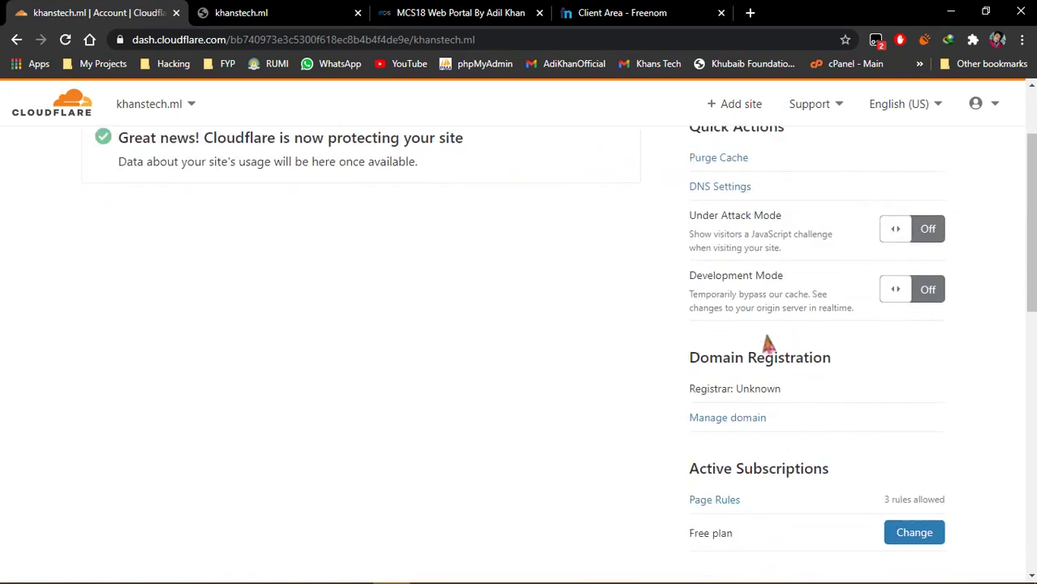
pyautogui.moveTo(687, 277)
pyautogui.mouseDown()
pyautogui.moveTo(755, 276)
pyautogui.moveTo(682, 276)
pyautogui.mouseUp()
pyautogui.click(733, 292)
pyautogui.scroll(3, 840, 290)
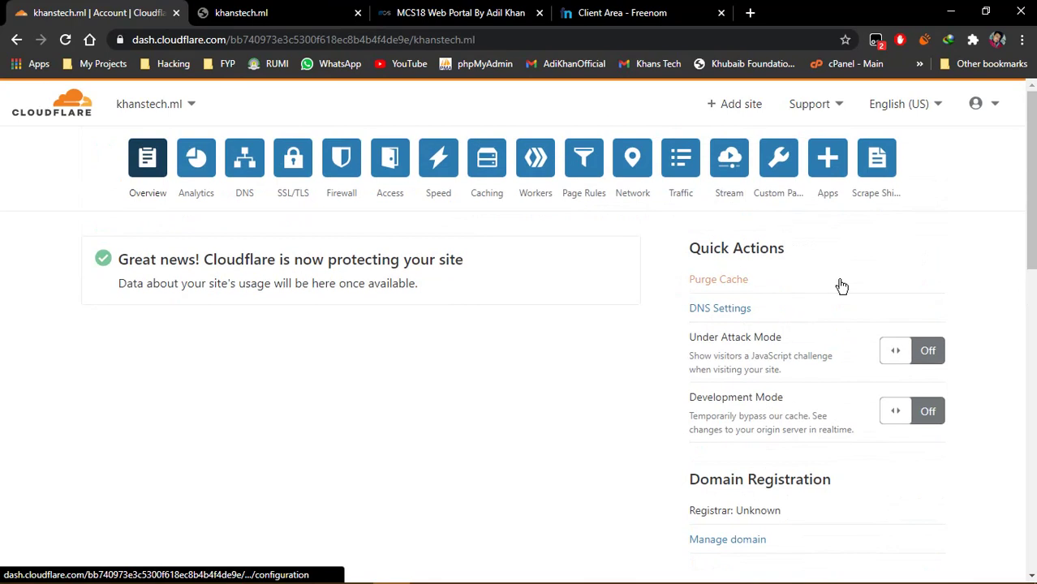